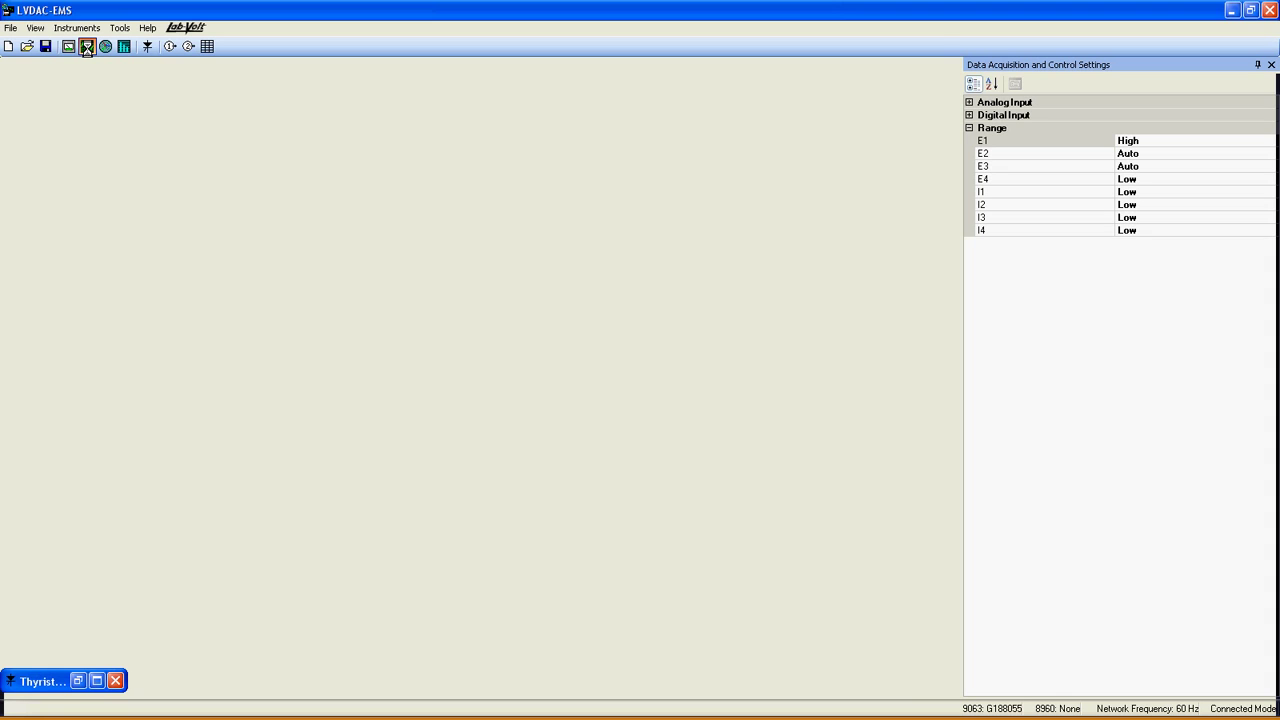
Open the oscilloscope instrument and look through its File menu's memory storage commands
{"action": "left_click", "coordinate": [87, 47]}
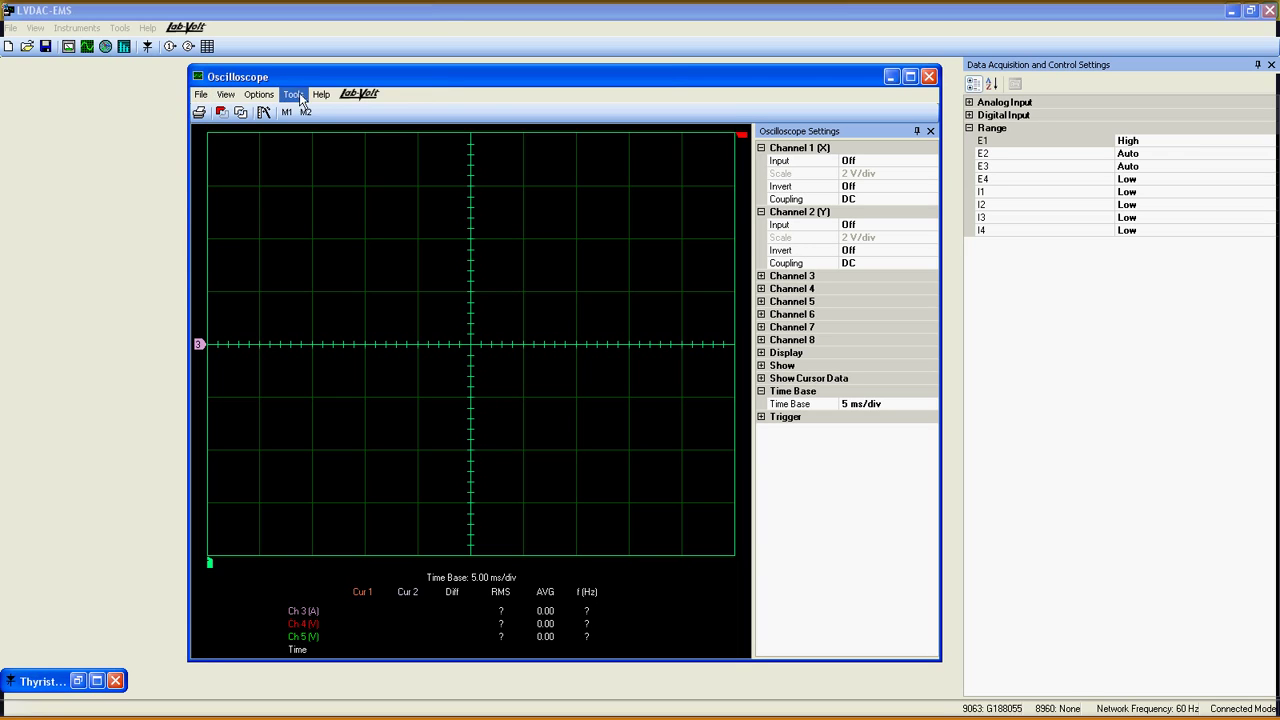
{"action": "left_click", "coordinate": [202, 95]}
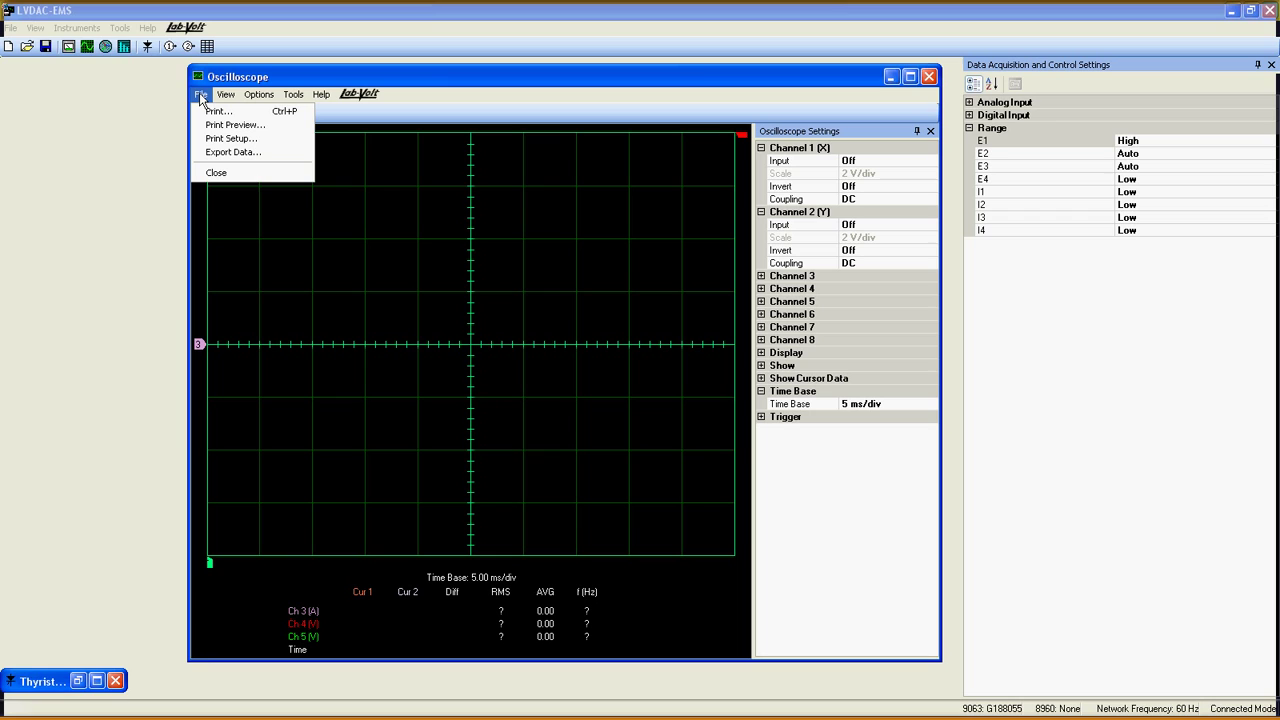
{"action": "mouse_move", "coordinate": [224, 98]}
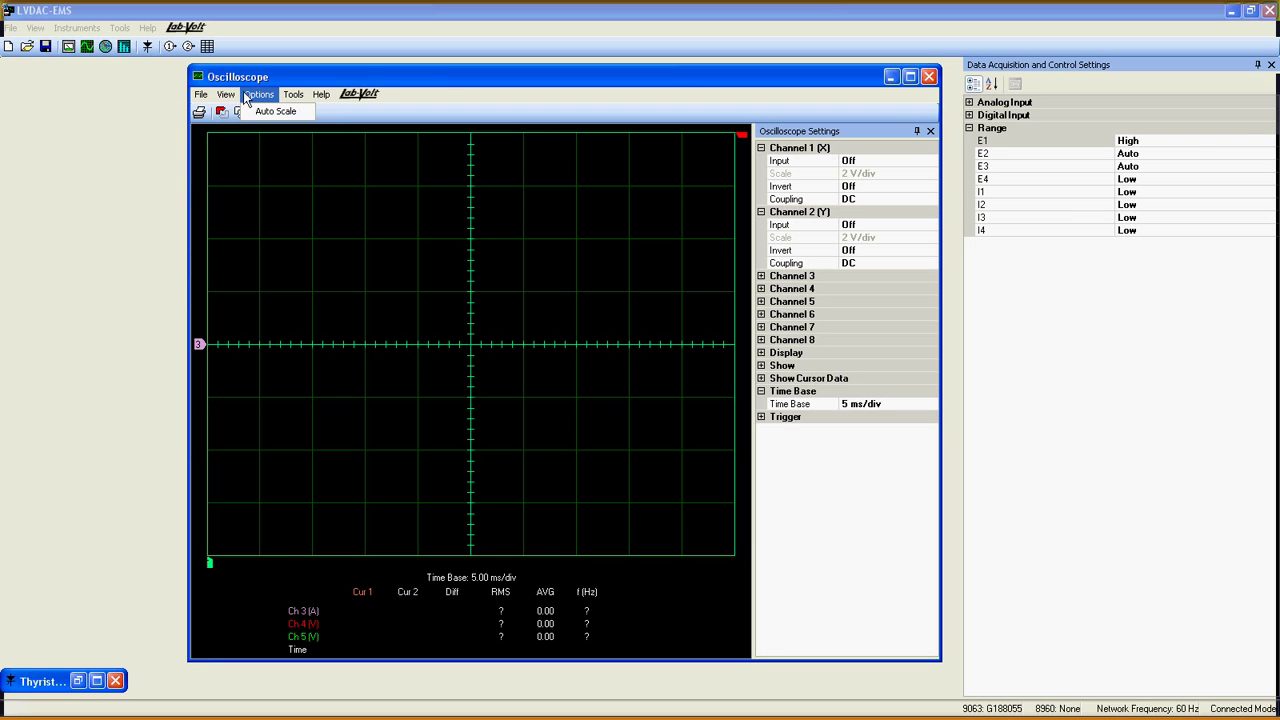
{"action": "mouse_move", "coordinate": [292, 98]}
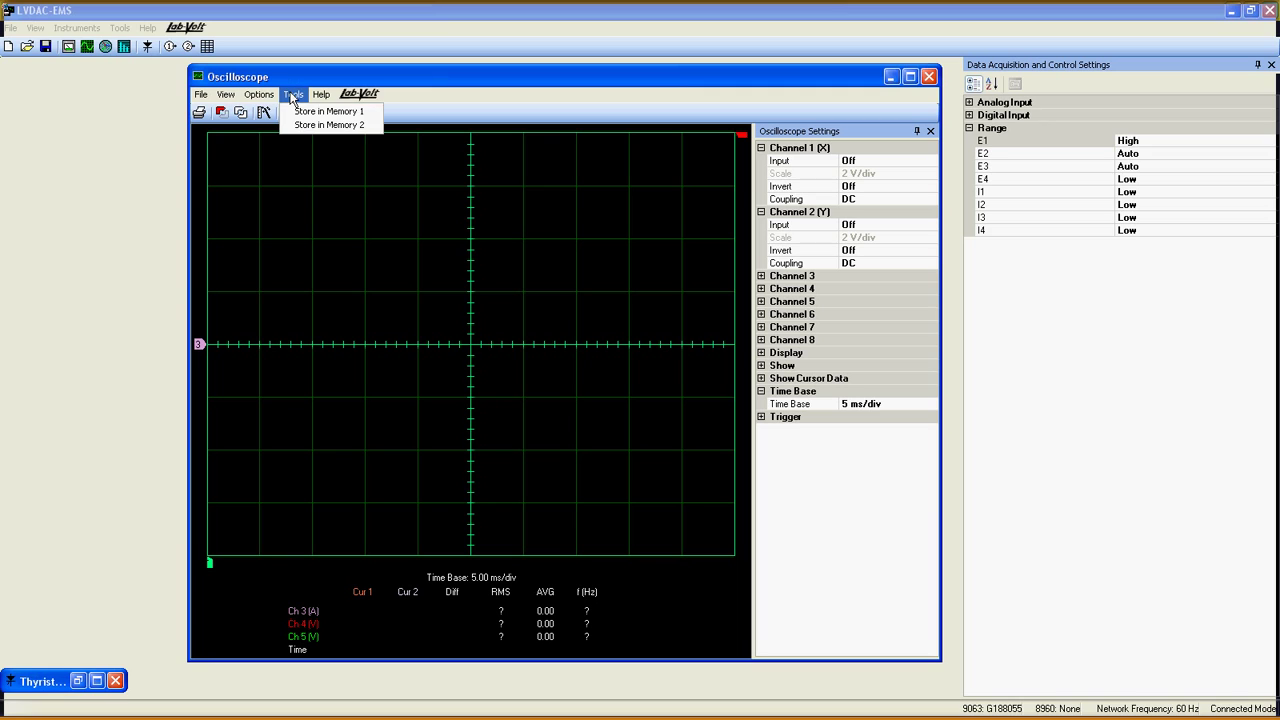
{"action": "left_click", "coordinate": [293, 156]}
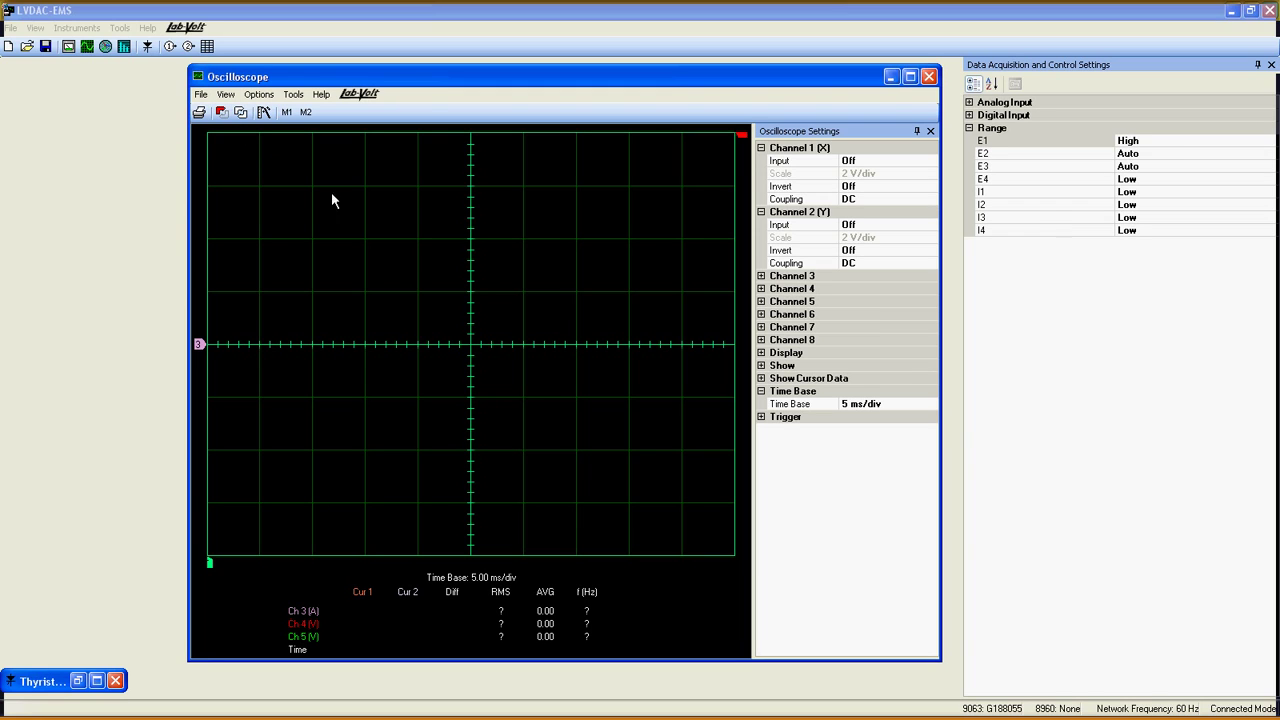
Expand Channel 4, then set Channel 1 to input E1 at 100 V/div
{"action": "left_click", "coordinate": [761, 289]}
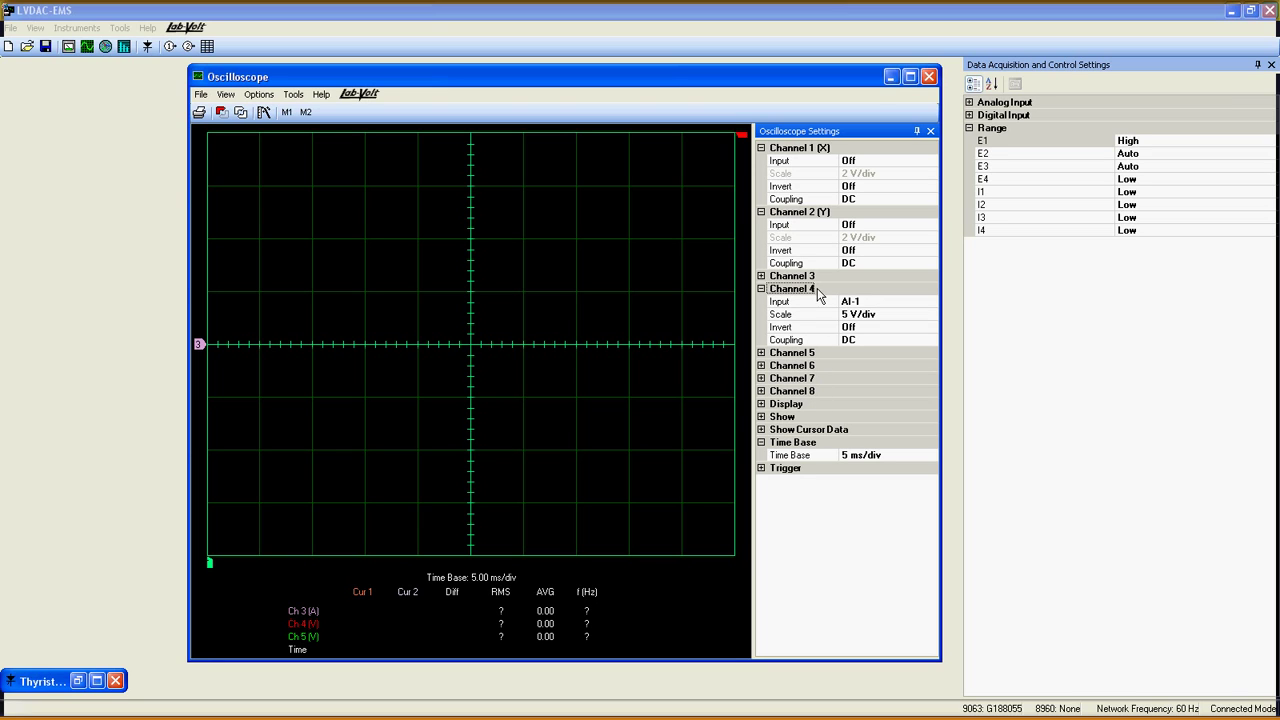
{"action": "left_click", "coordinate": [930, 163]}
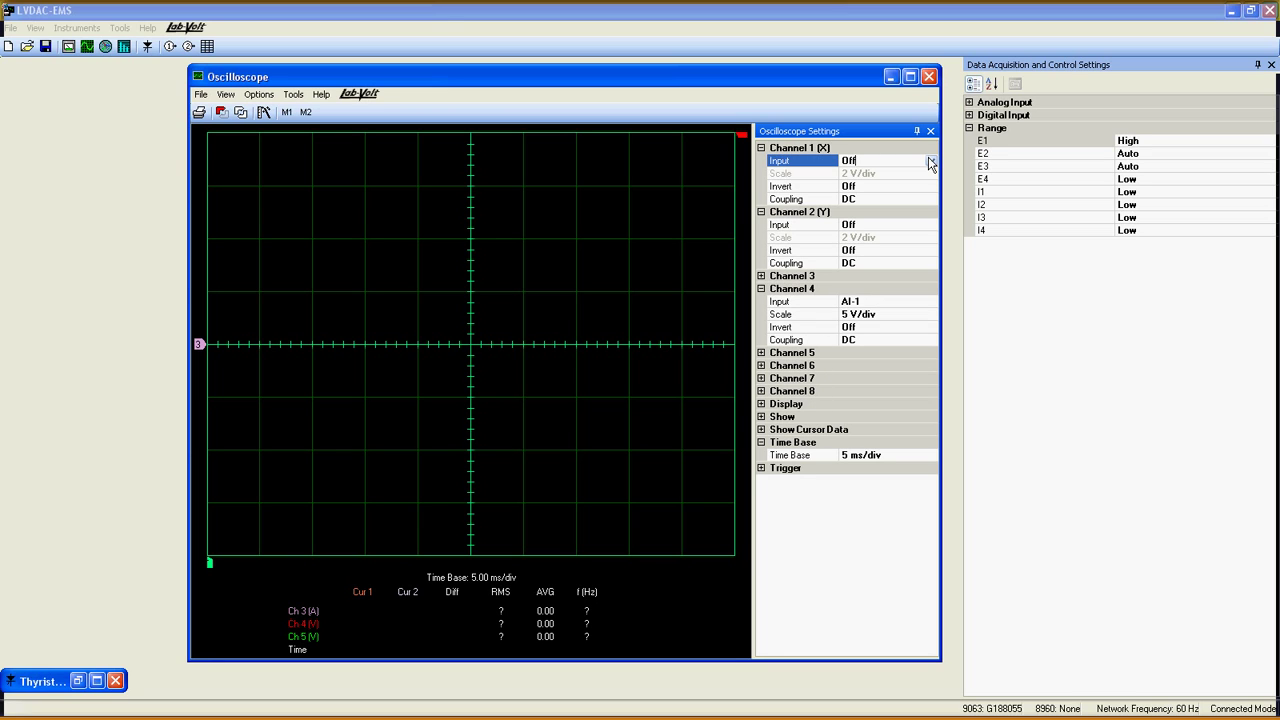
{"action": "left_click", "coordinate": [930, 162]}
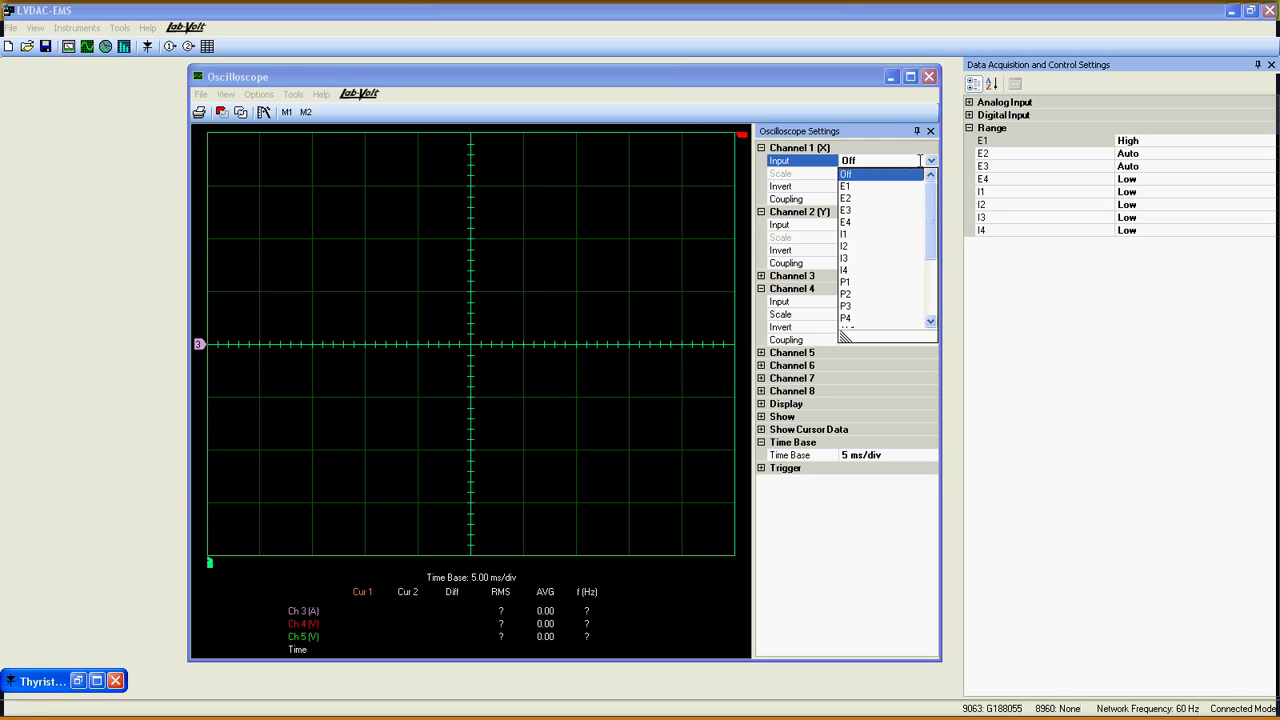
{"action": "left_click", "coordinate": [848, 187]}
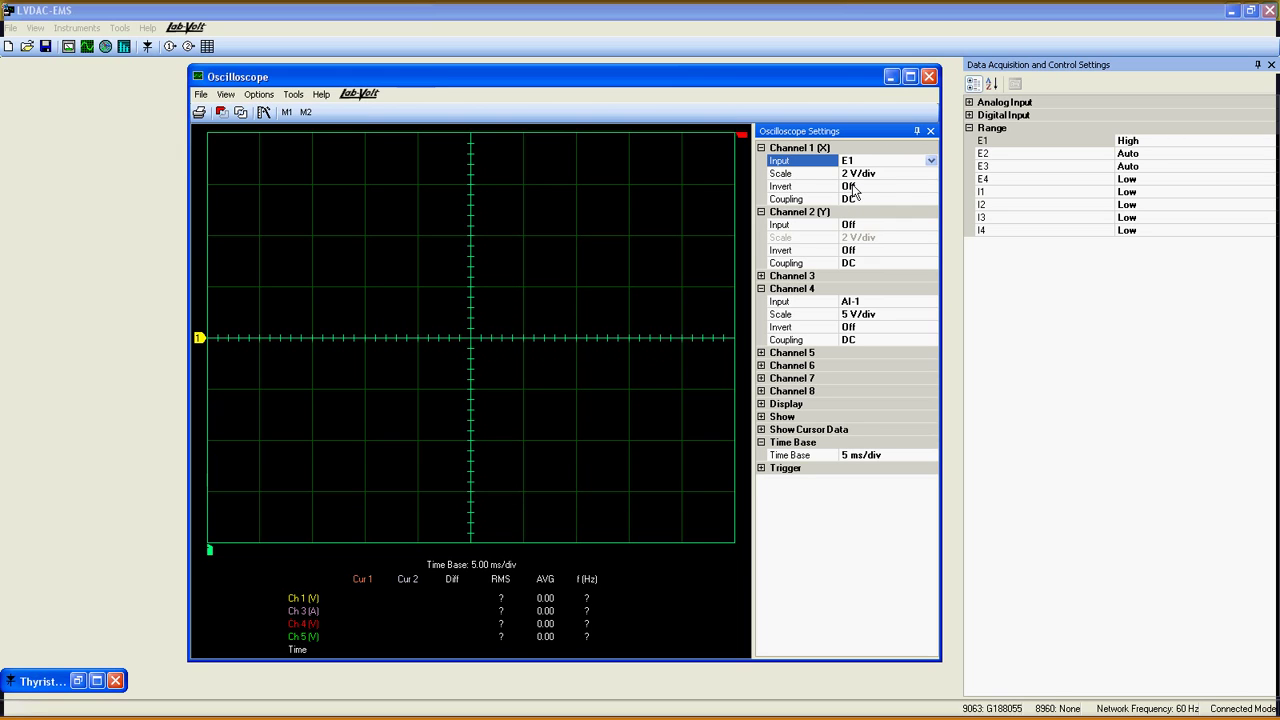
{"action": "left_click", "coordinate": [933, 174]}
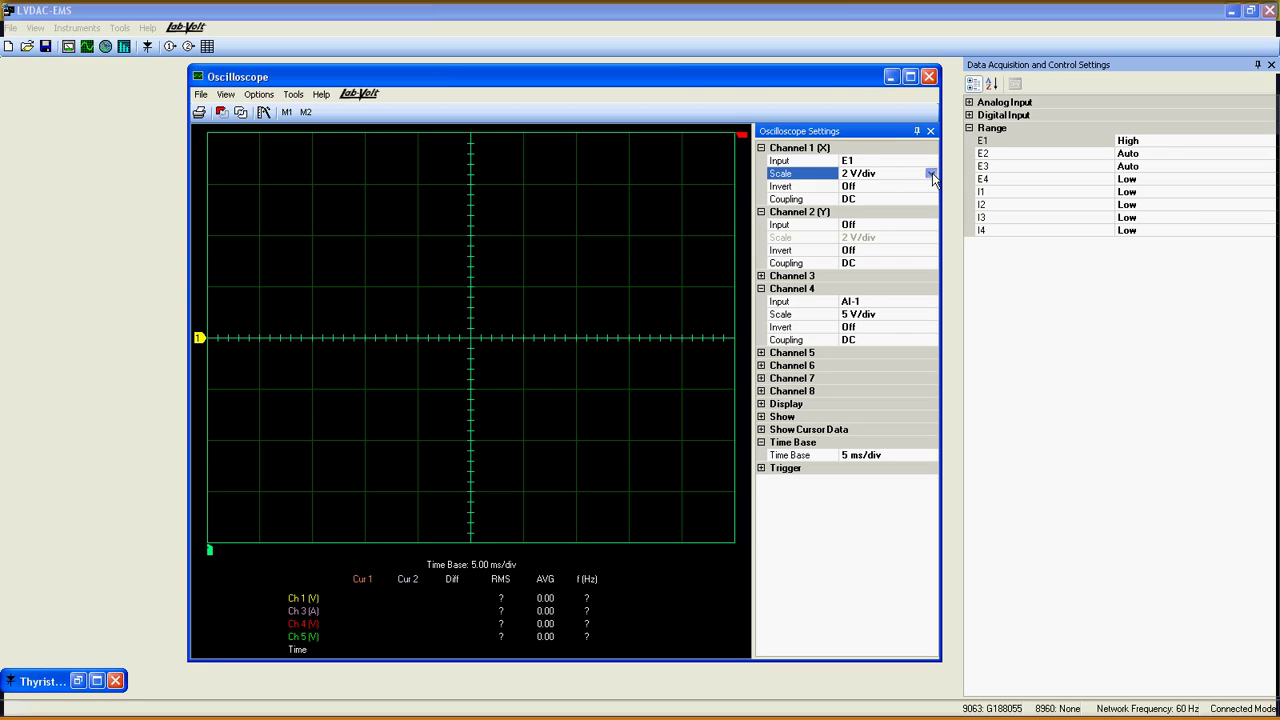
{"action": "left_click", "coordinate": [931, 174]}
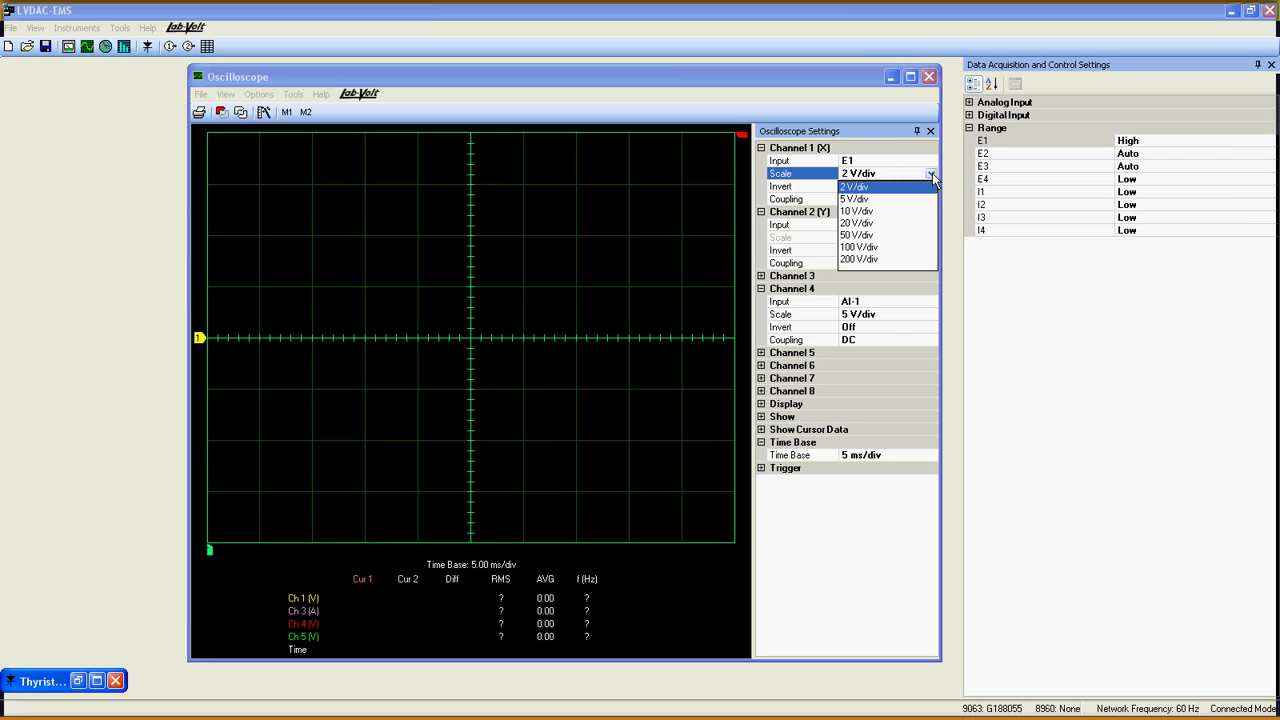
{"action": "left_click", "coordinate": [866, 248]}
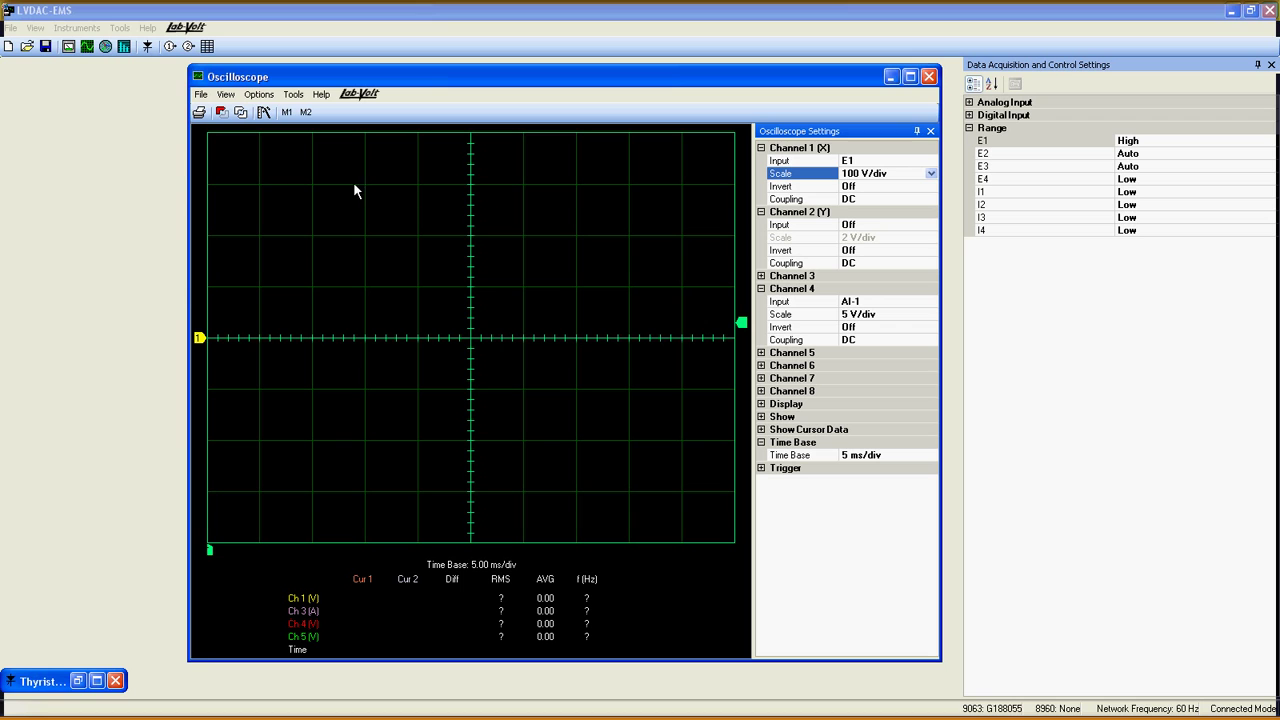
Start Continuous Refresh and shift the channel 1 trace upward on the display
{"action": "left_click", "coordinate": [240, 113]}
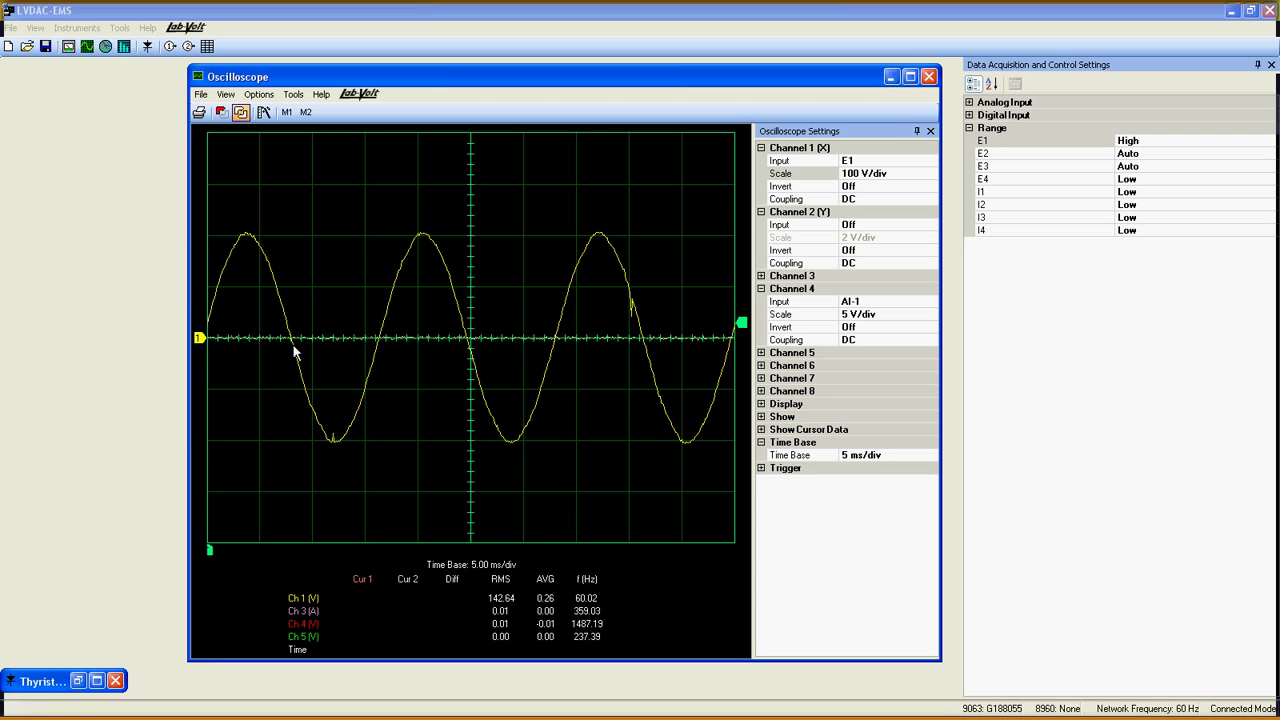
{"action": "mouse_move", "coordinate": [199, 338]}
{"action": "left_mouse_down"}
{"action": "mouse_move", "coordinate": [199, 263]}
{"action": "mouse_move", "coordinate": [198, 413]}
{"action": "mouse_move", "coordinate": [200, 257]}
{"action": "left_mouse_up"}
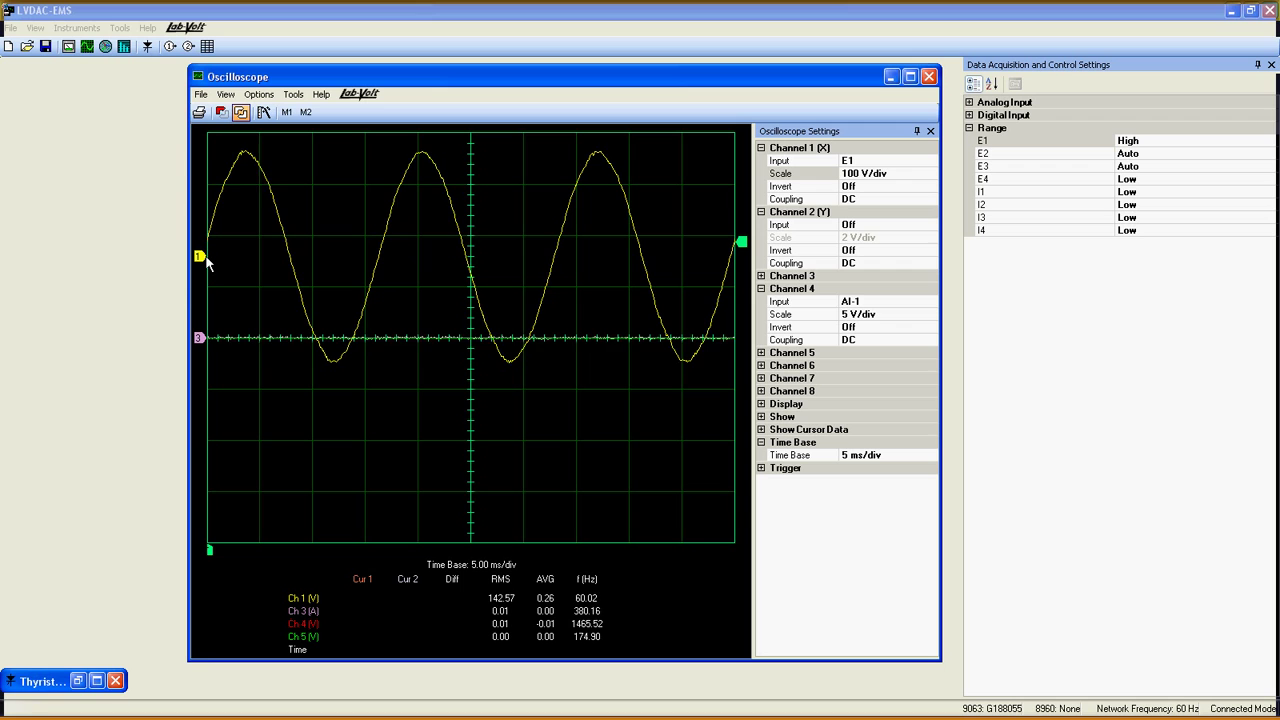
Expand the Display and Show settings, leaving Cursors and Memories both Off
{"action": "left_click", "coordinate": [761, 404]}
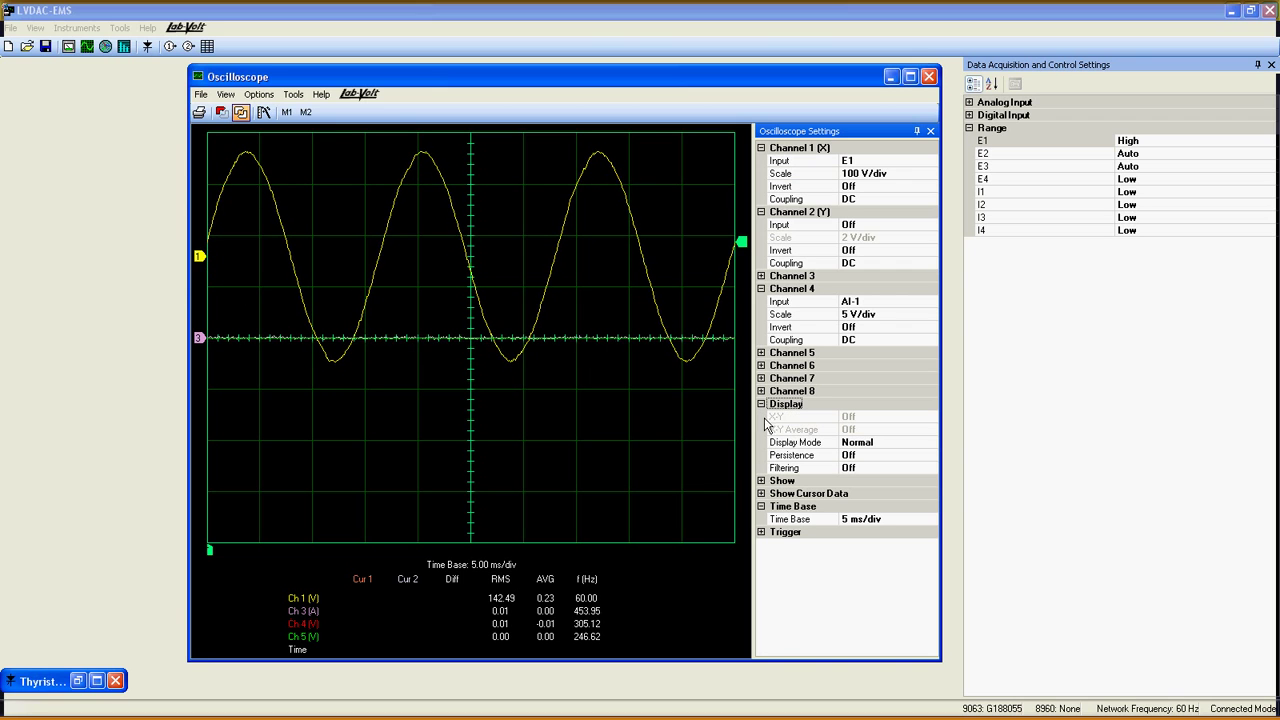
{"action": "left_click", "coordinate": [761, 481]}
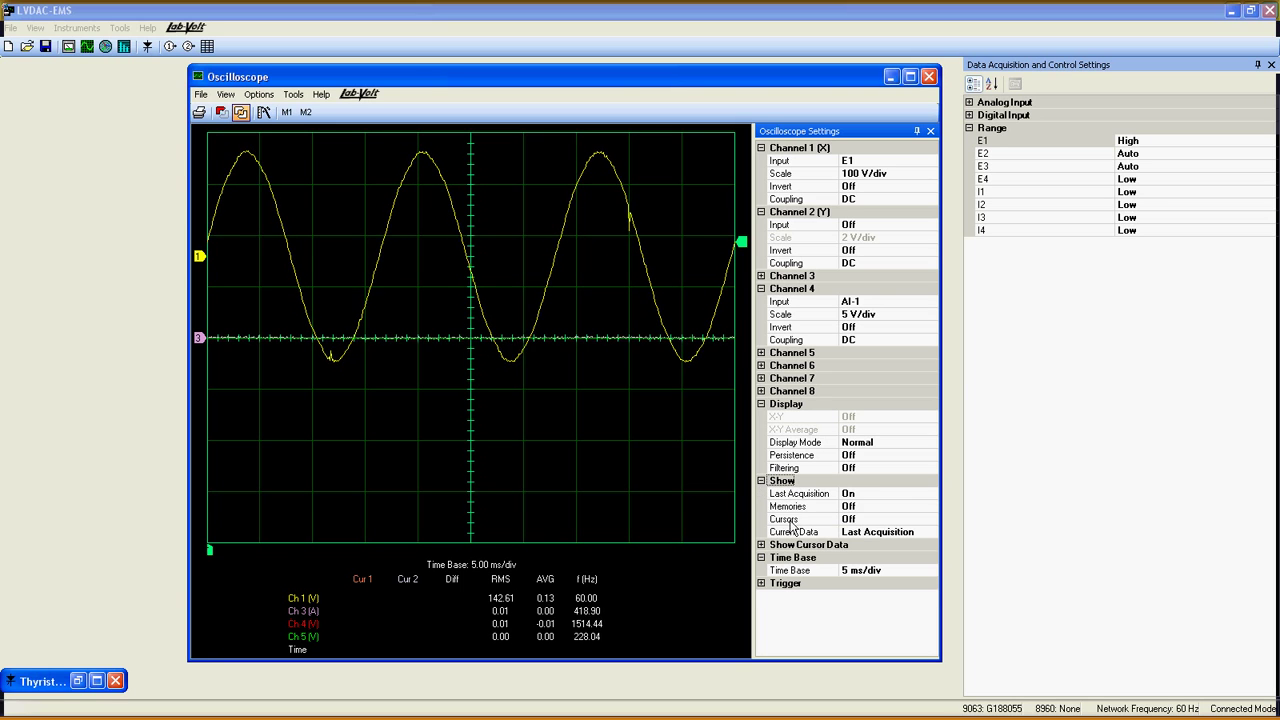
{"action": "left_click", "coordinate": [885, 522]}
{"action": "left_click", "coordinate": [931, 519]}
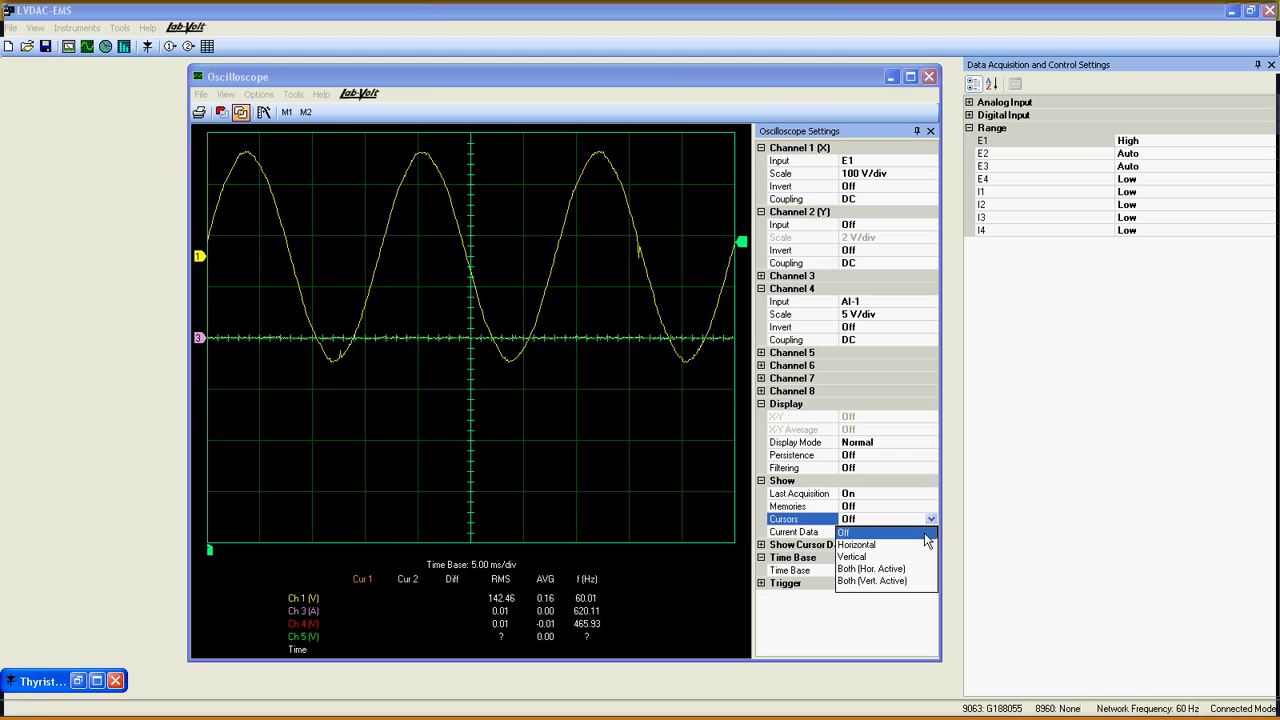
{"action": "left_click", "coordinate": [932, 505]}
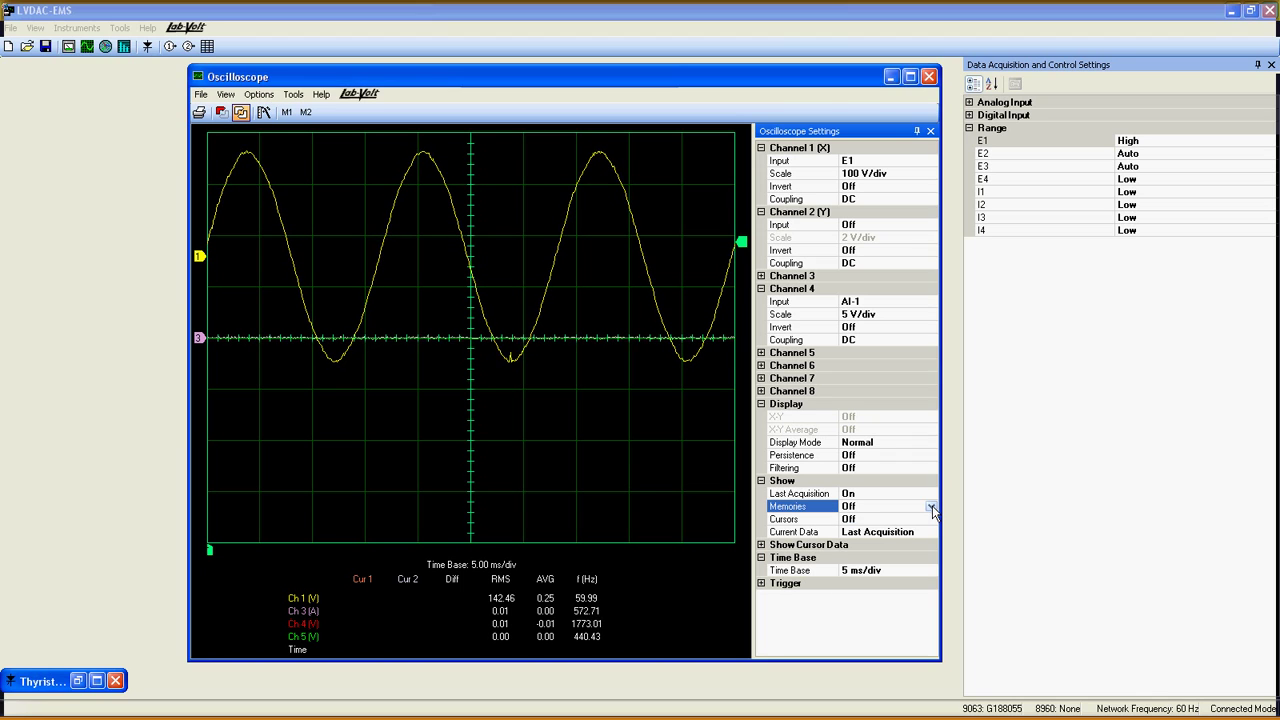
{"action": "left_click", "coordinate": [931, 506]}
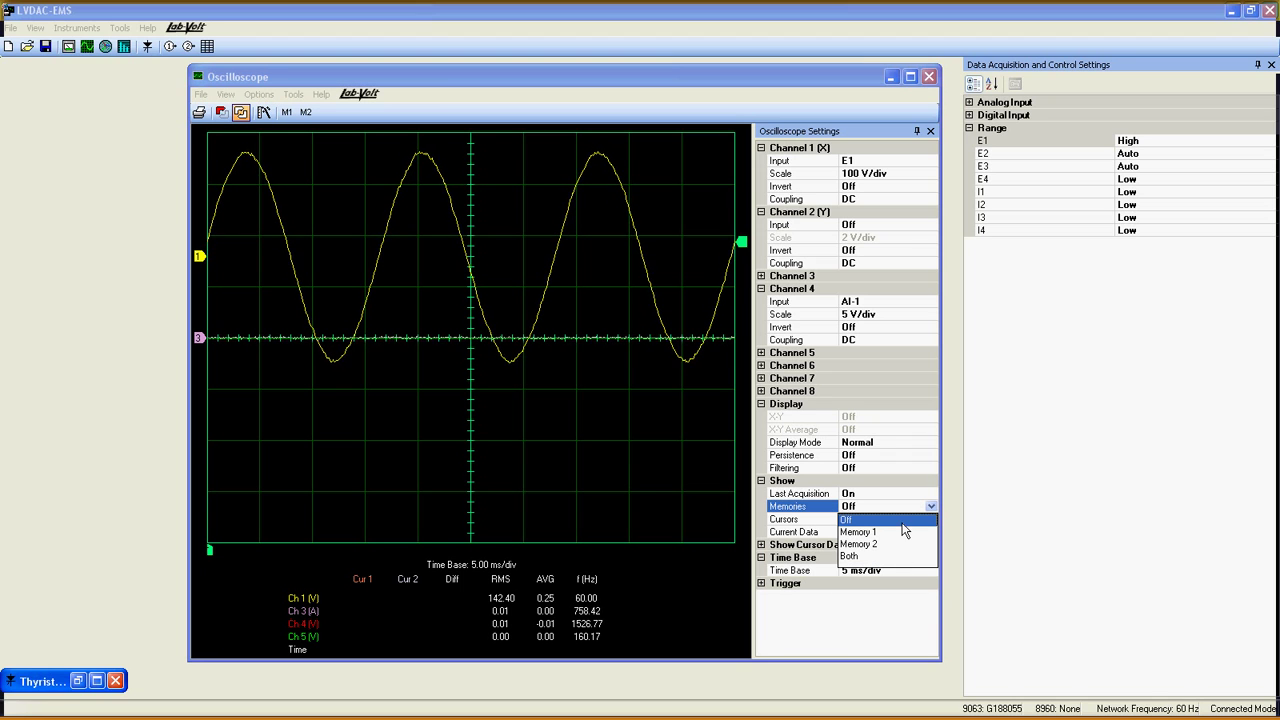
{"action": "left_click", "coordinate": [903, 520]}
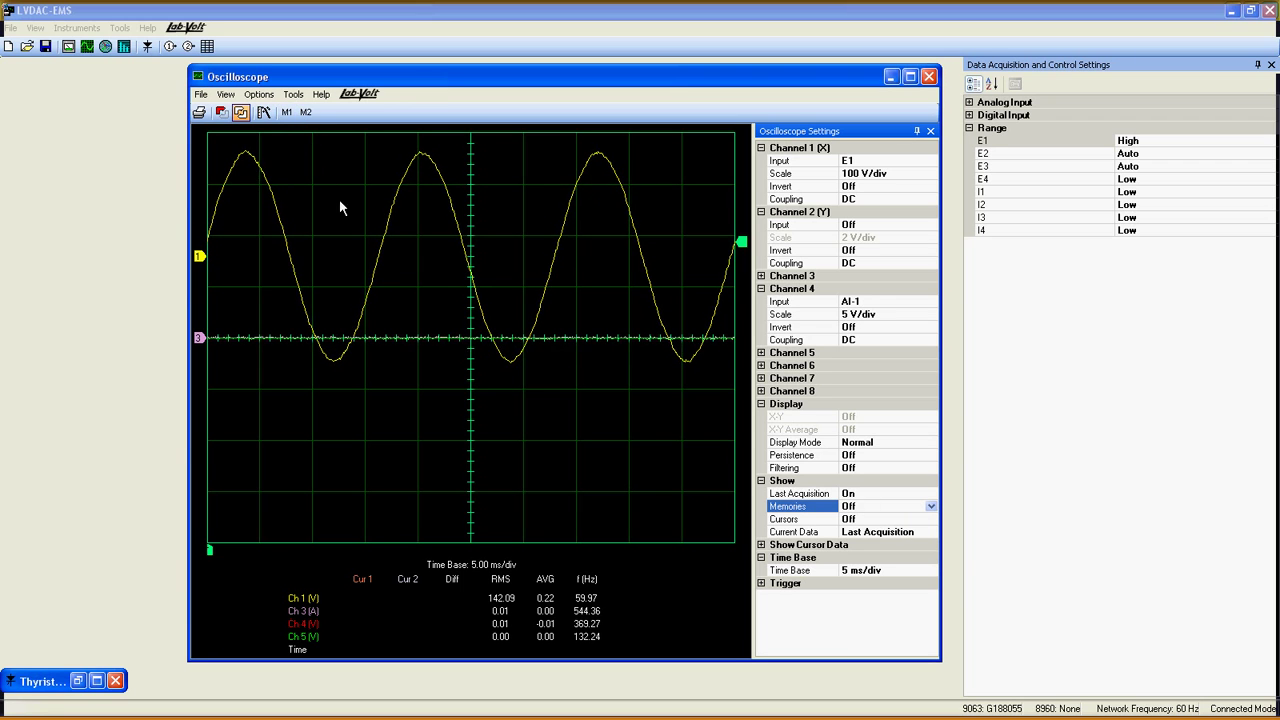
Expand Show Cursor Data, then try a 10 ms/div time base and revert to 5 ms/div
{"action": "left_click", "coordinate": [761, 545]}
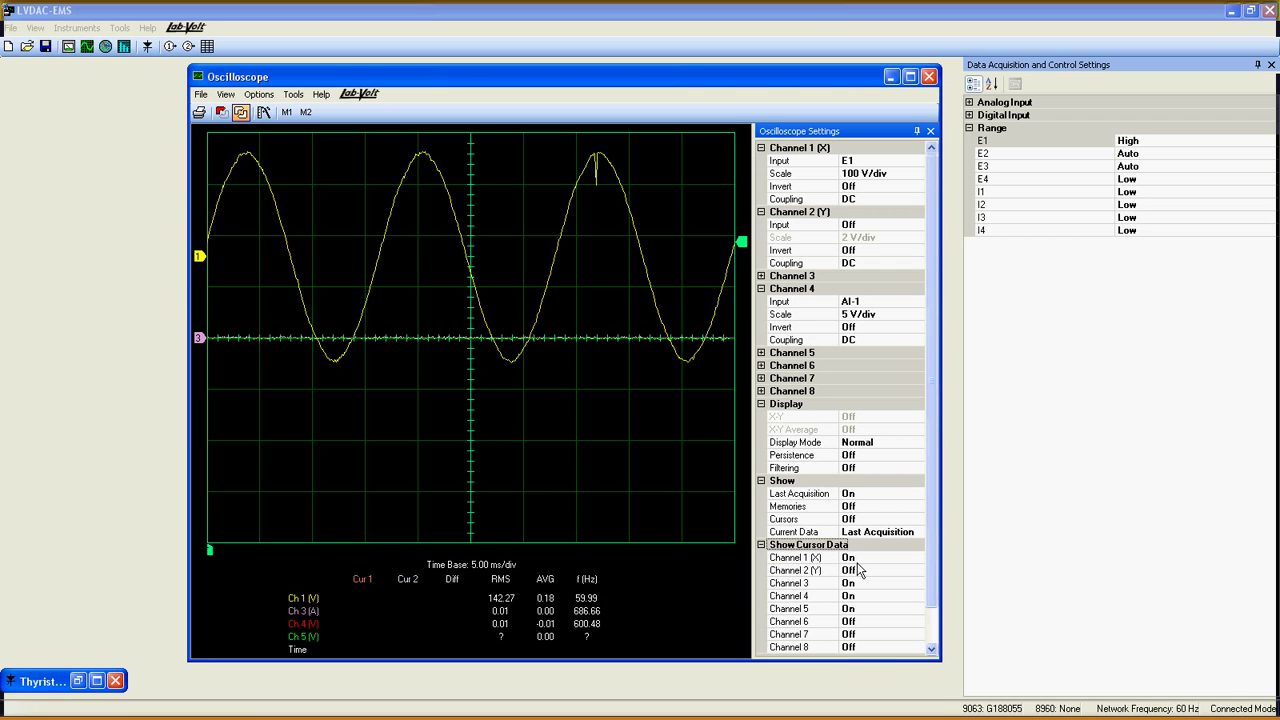
{"action": "left_click_drag", "start_coordinate": [930, 570], "coordinate": [877, 603]}
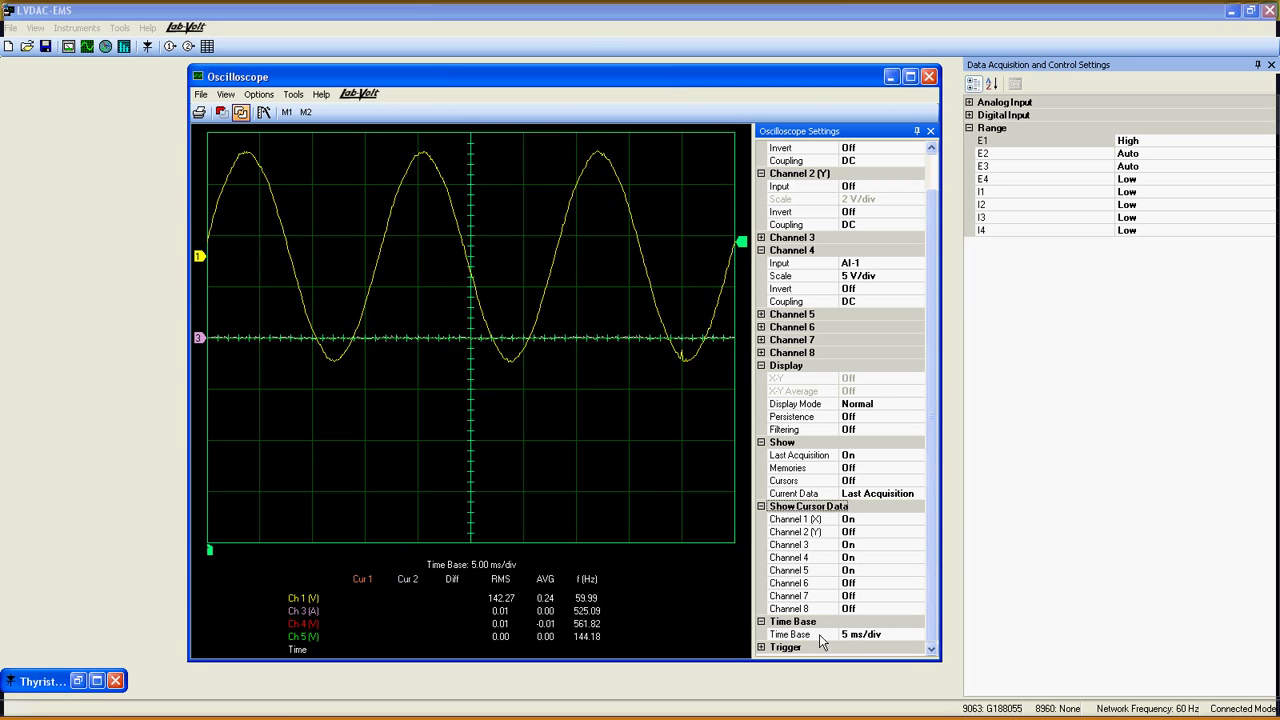
{"action": "left_click", "coordinate": [912, 636]}
{"action": "left_click", "coordinate": [915, 632]}
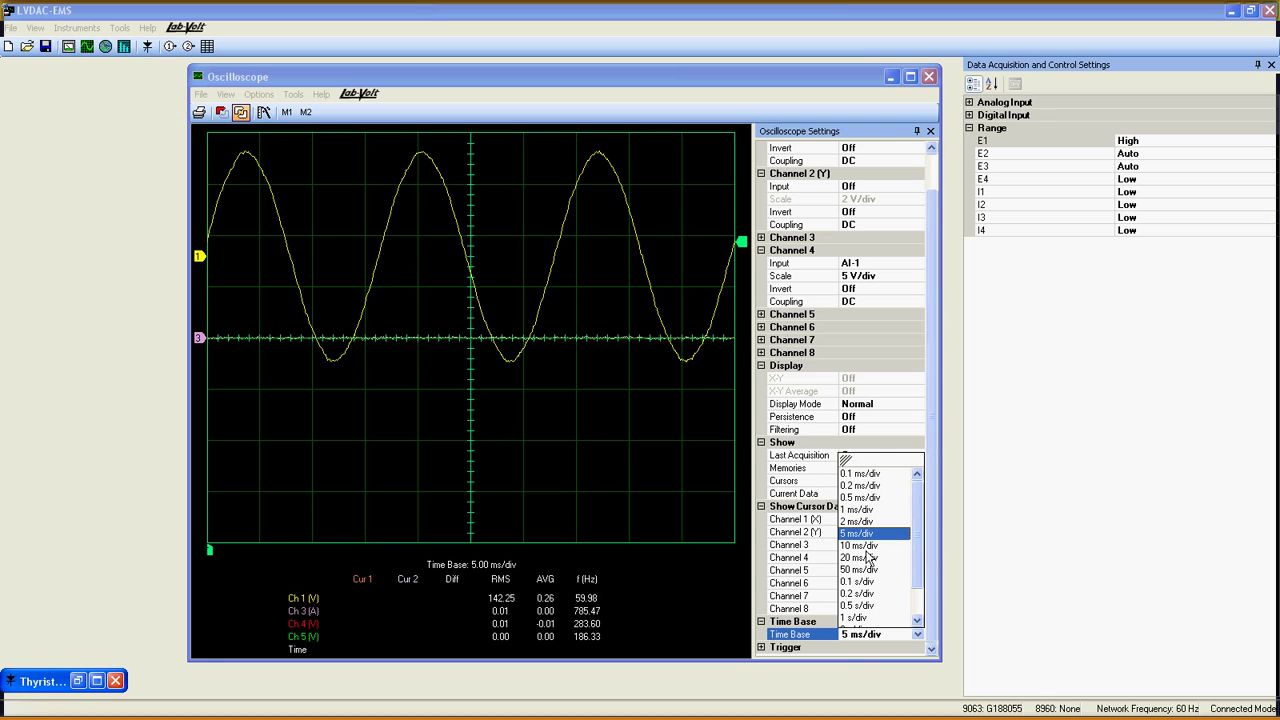
{"action": "left_click", "coordinate": [868, 555]}
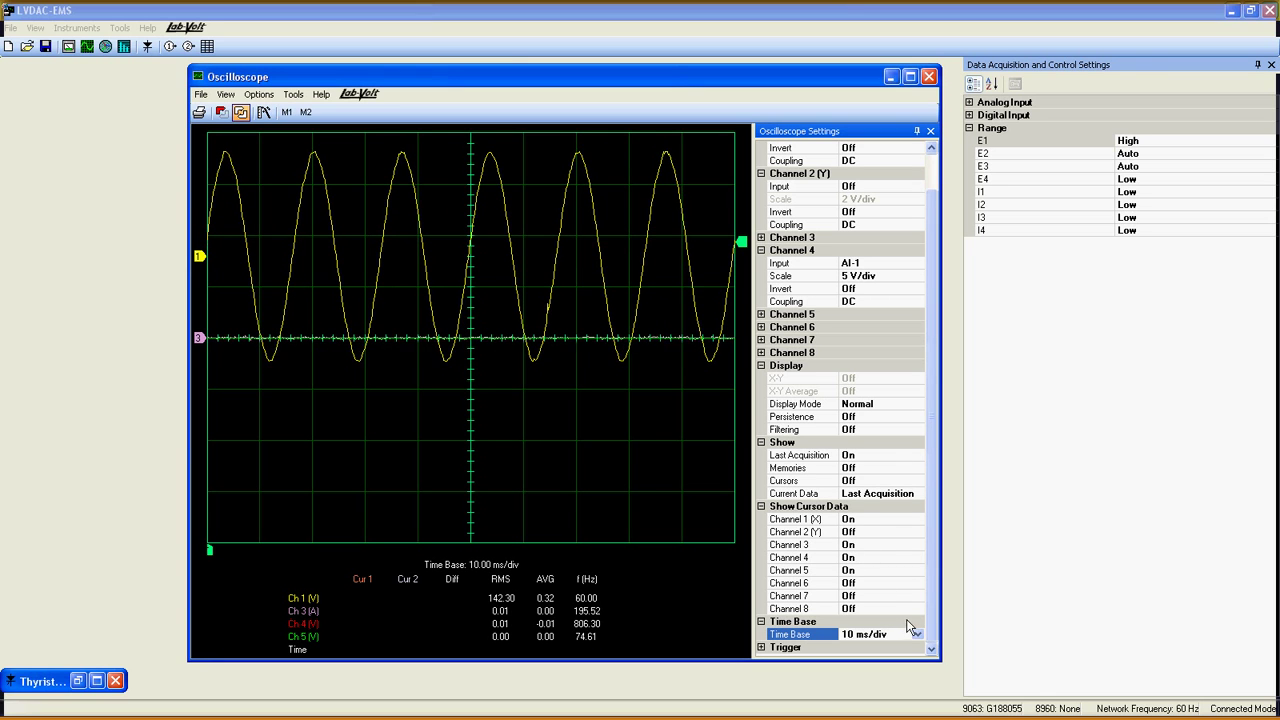
{"action": "left_click", "coordinate": [918, 637]}
{"action": "left_click", "coordinate": [860, 538]}
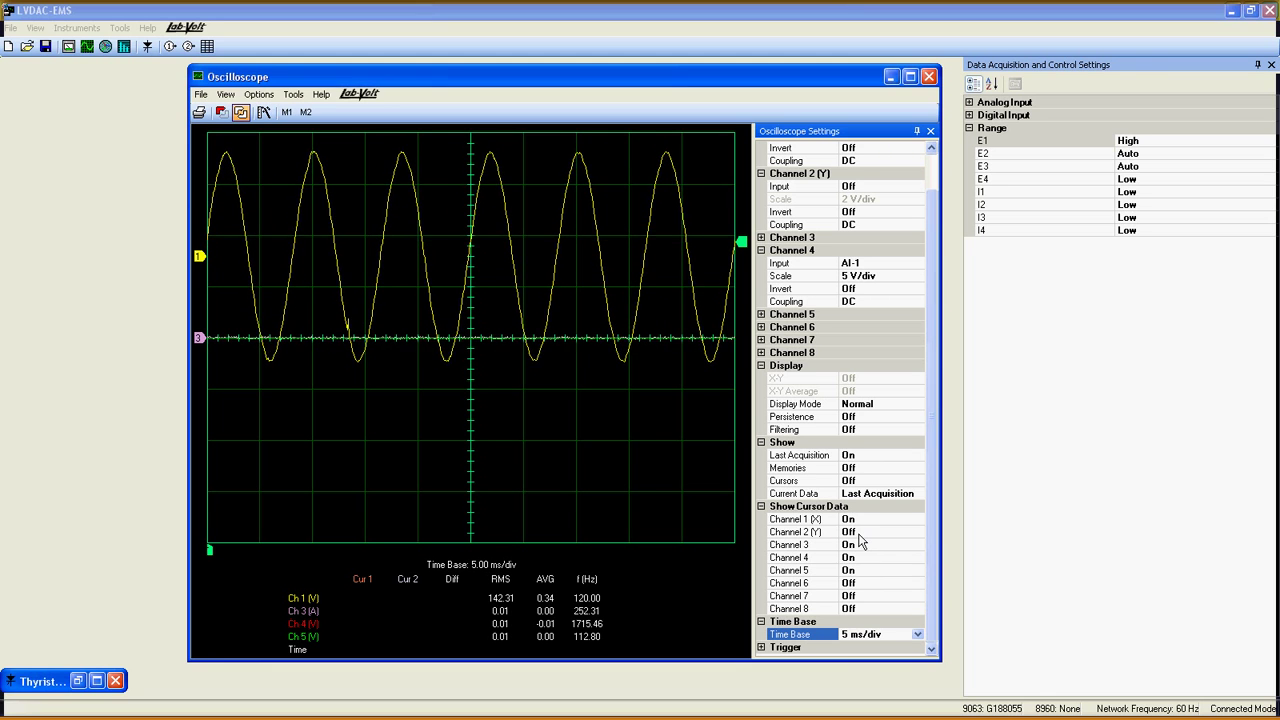
Expand the Trigger settings, keep Ch1 as source, and try adjusting the trigger level
{"action": "left_click", "coordinate": [762, 648]}
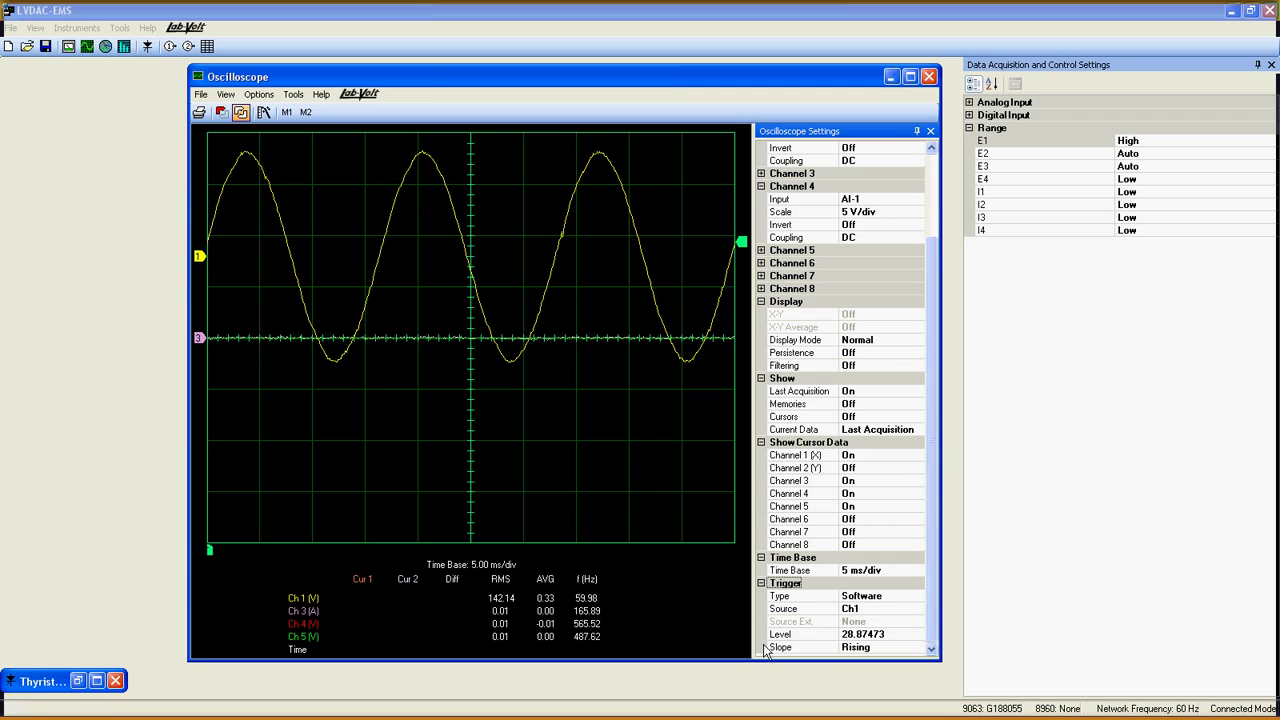
{"action": "left_click", "coordinate": [917, 600]}
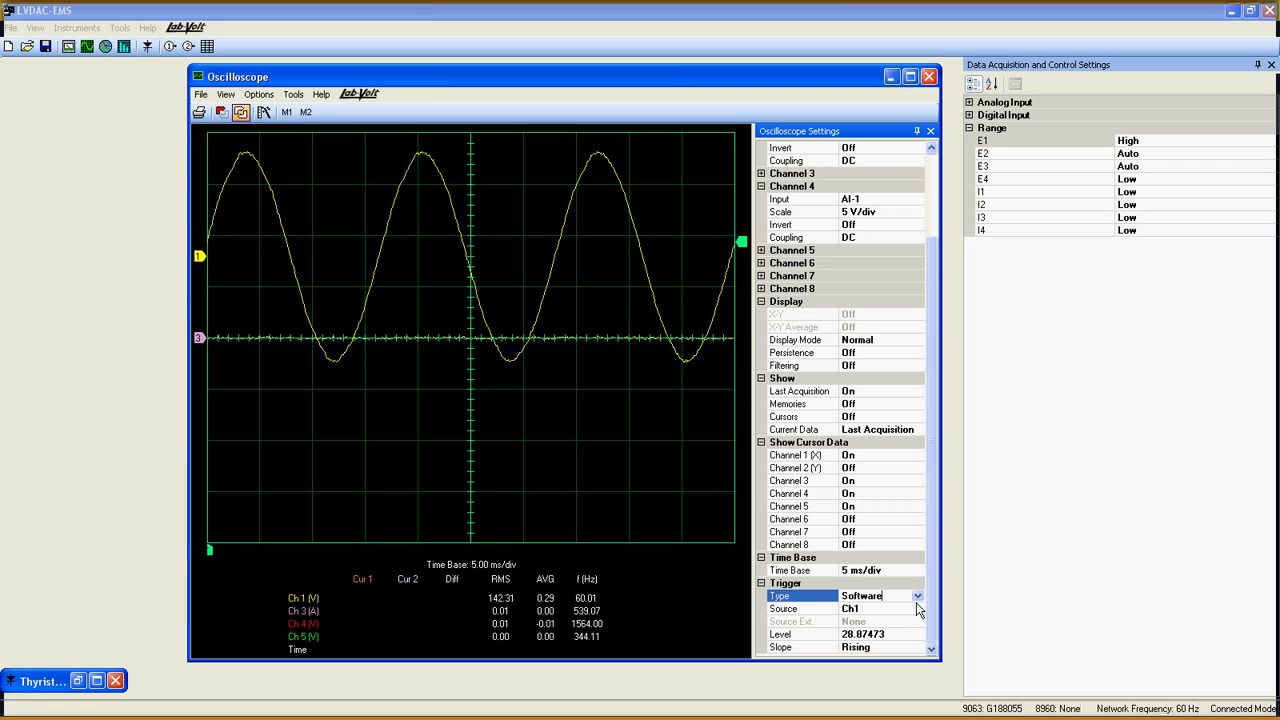
{"action": "left_click", "coordinate": [917, 609]}
{"action": "left_click", "coordinate": [917, 612]}
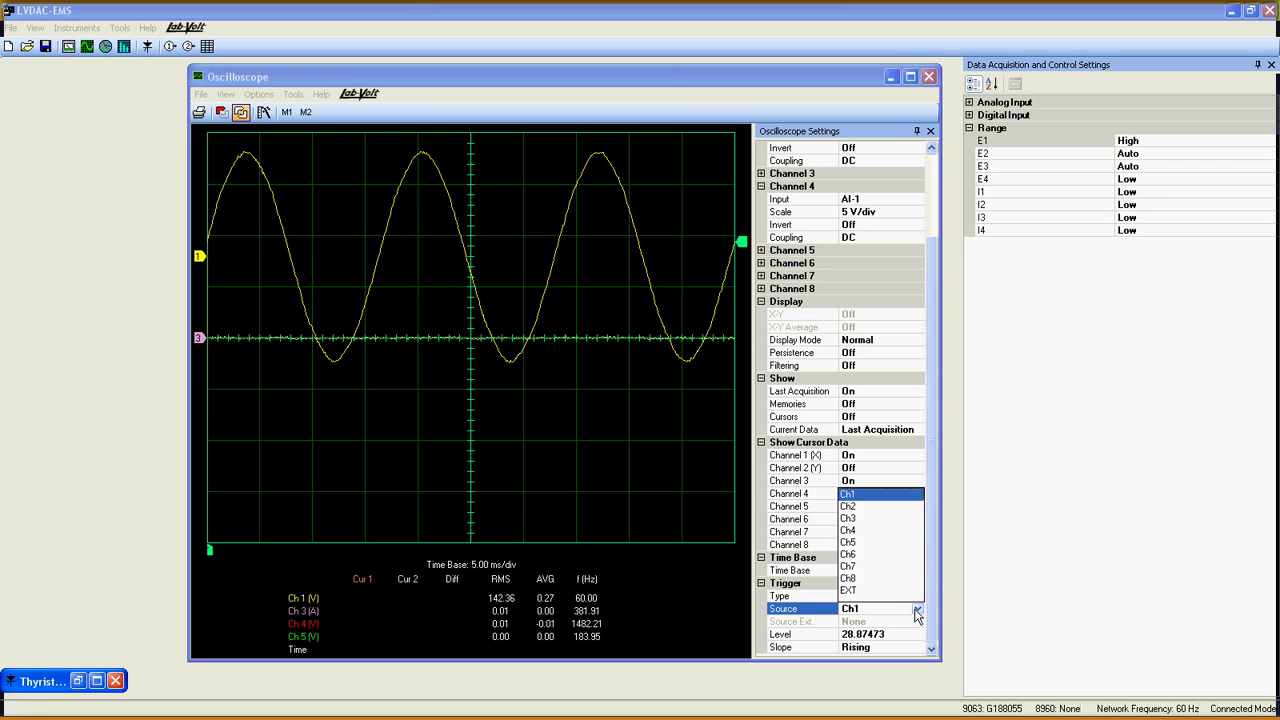
{"action": "left_click", "coordinate": [855, 494]}
{"action": "mouse_move", "coordinate": [745, 247]}
{"action": "left_mouse_down"}
{"action": "mouse_move", "coordinate": [742, 383]}
{"action": "mouse_move", "coordinate": [737, 246]}
{"action": "left_mouse_up"}
{"action": "left_click", "coordinate": [742, 383]}
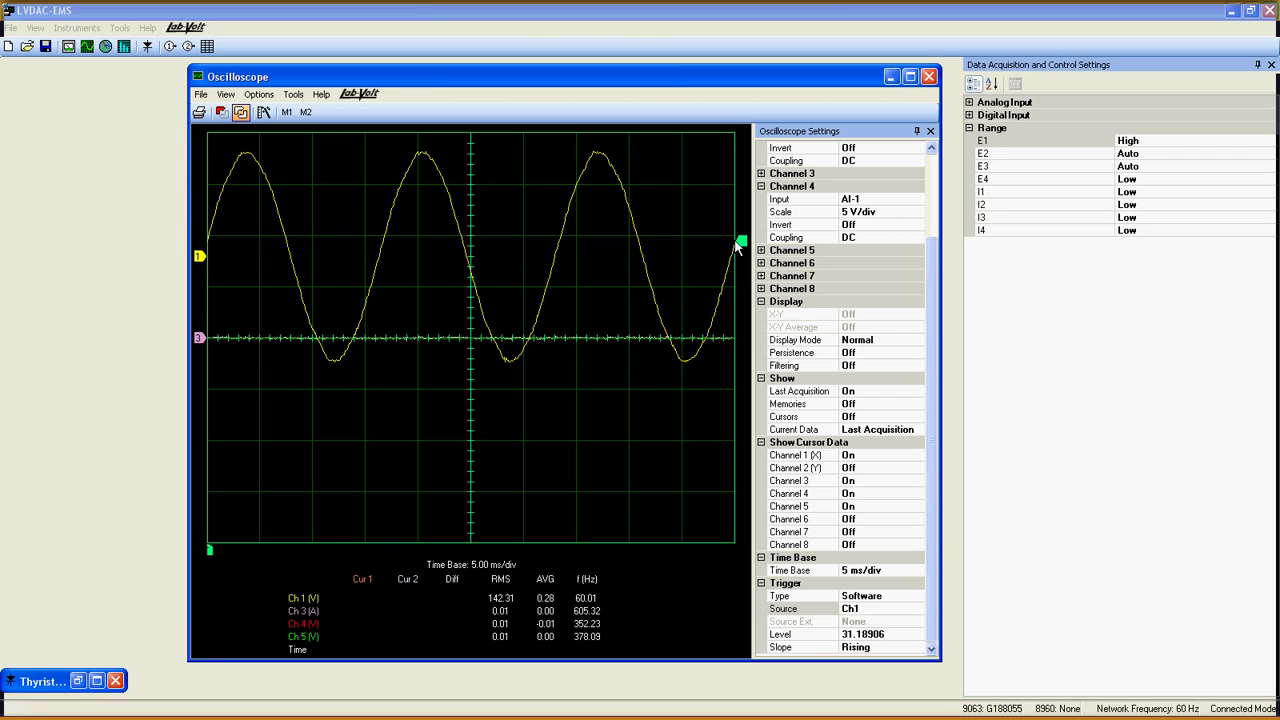
Set Hardware triggering on Ch1, shift the trigger point right, and raise the level to 35.86745
{"action": "left_click", "coordinate": [905, 595]}
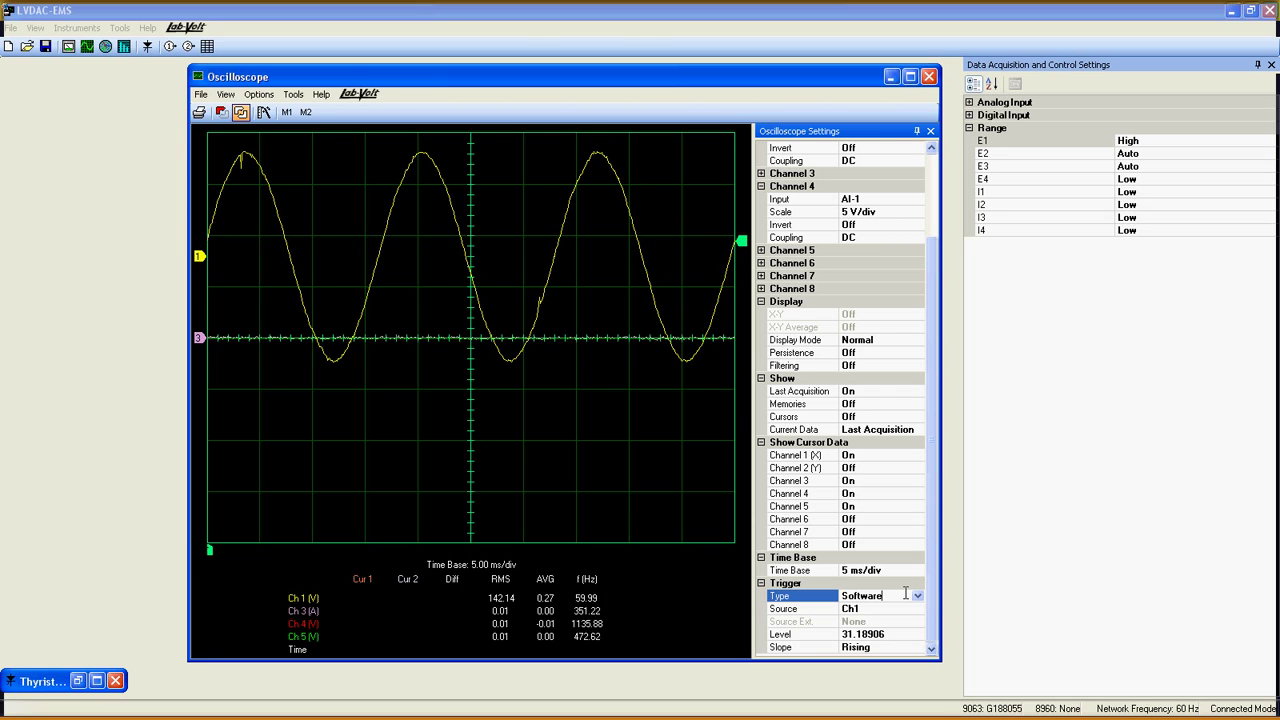
{"action": "left_click", "coordinate": [918, 596]}
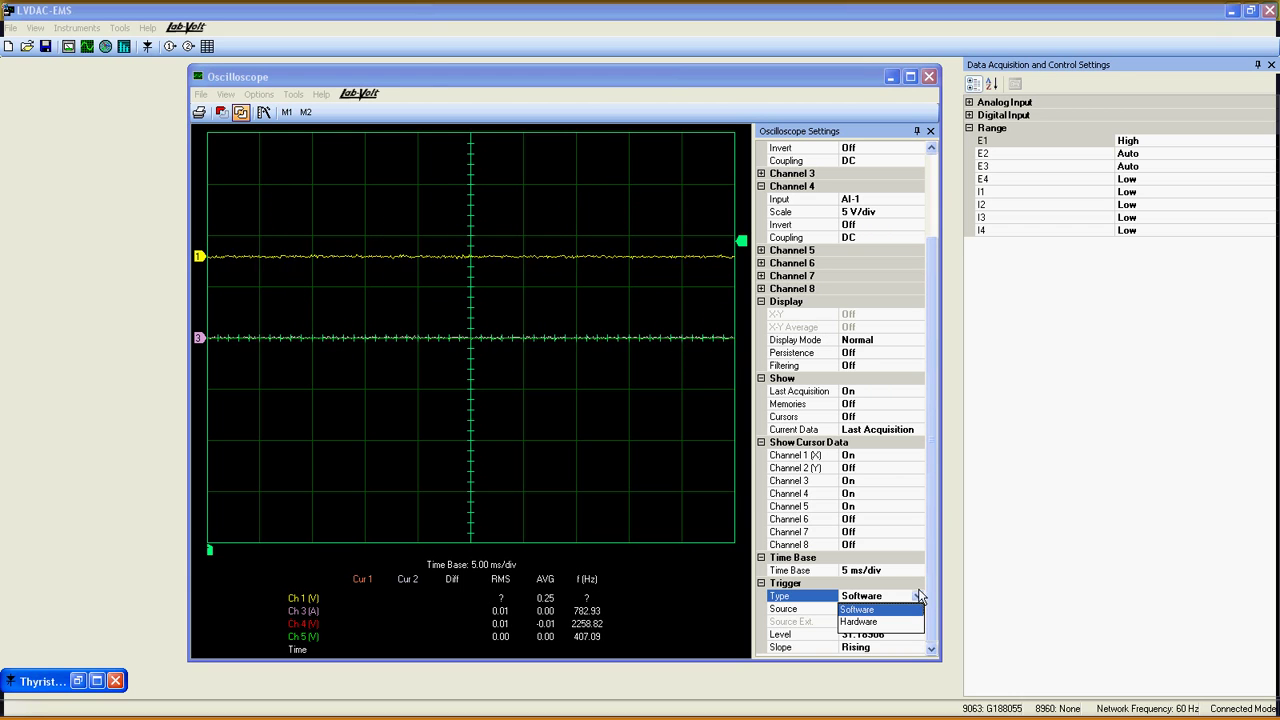
{"action": "left_click", "coordinate": [872, 621]}
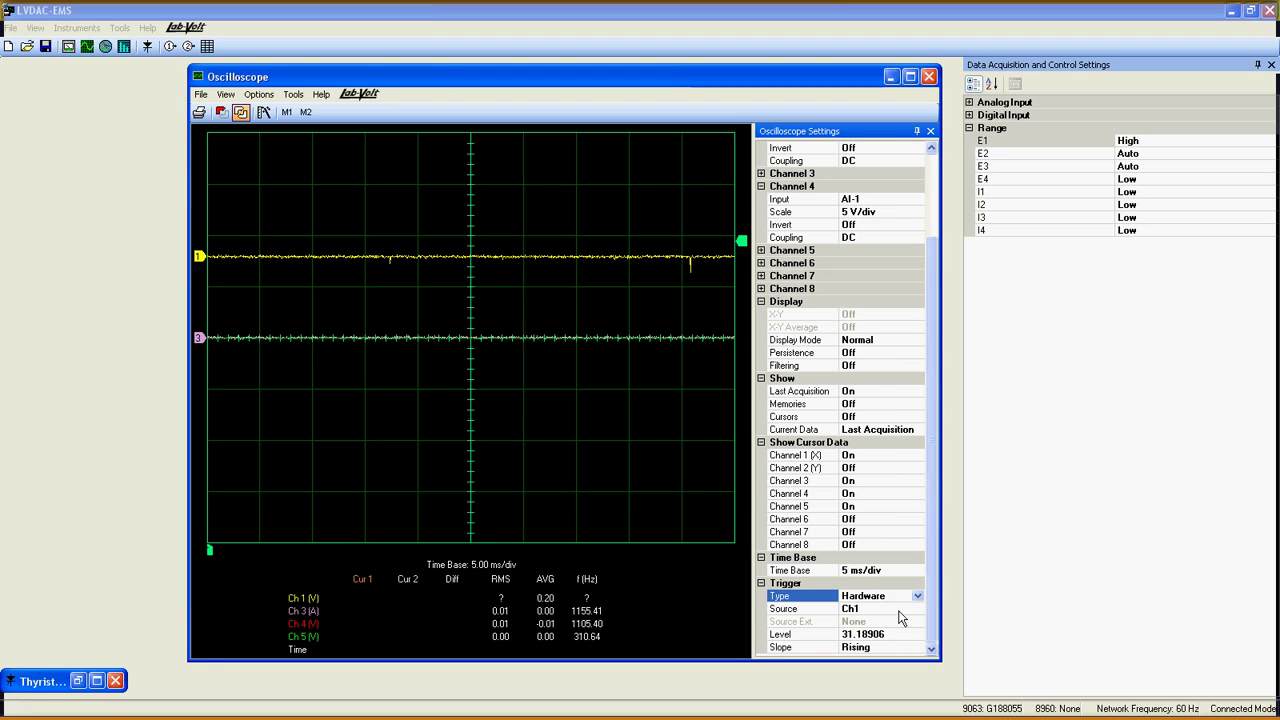
{"action": "left_click", "coordinate": [898, 610]}
{"action": "left_click", "coordinate": [917, 608]}
{"action": "left_click", "coordinate": [848, 495]}
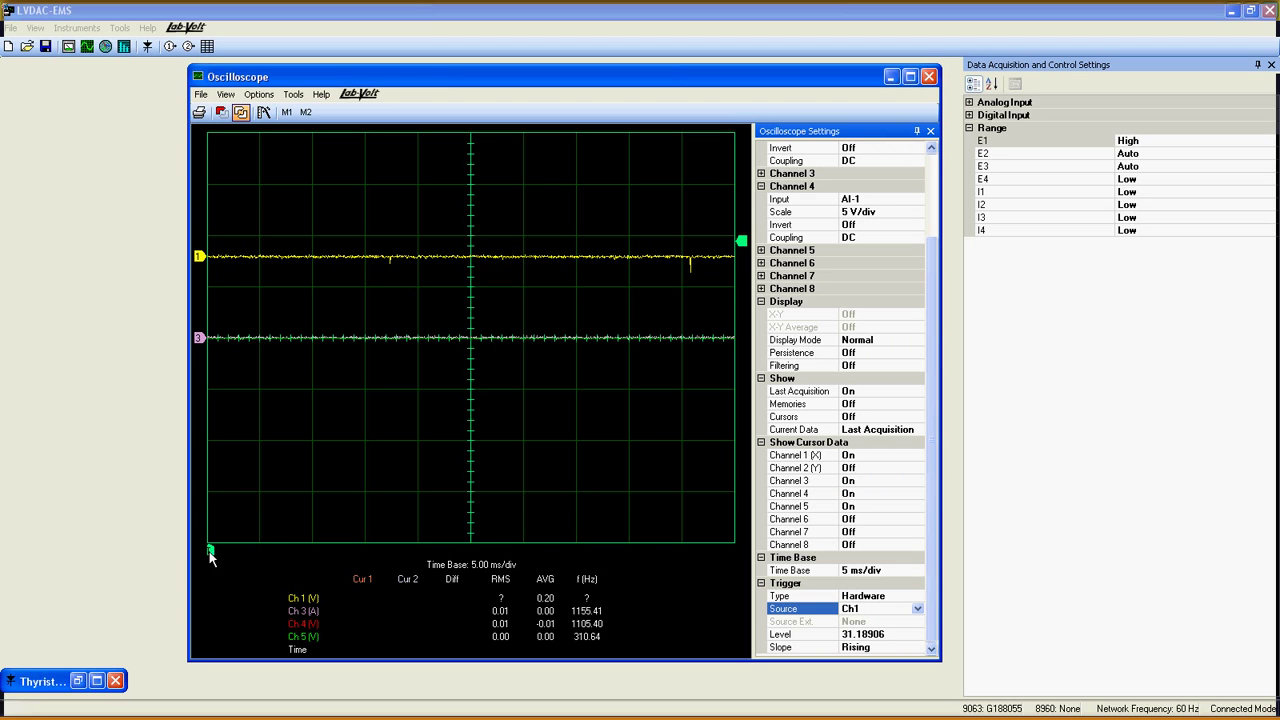
{"action": "left_click_drag", "start_coordinate": [211, 550], "coordinate": [363, 549]}
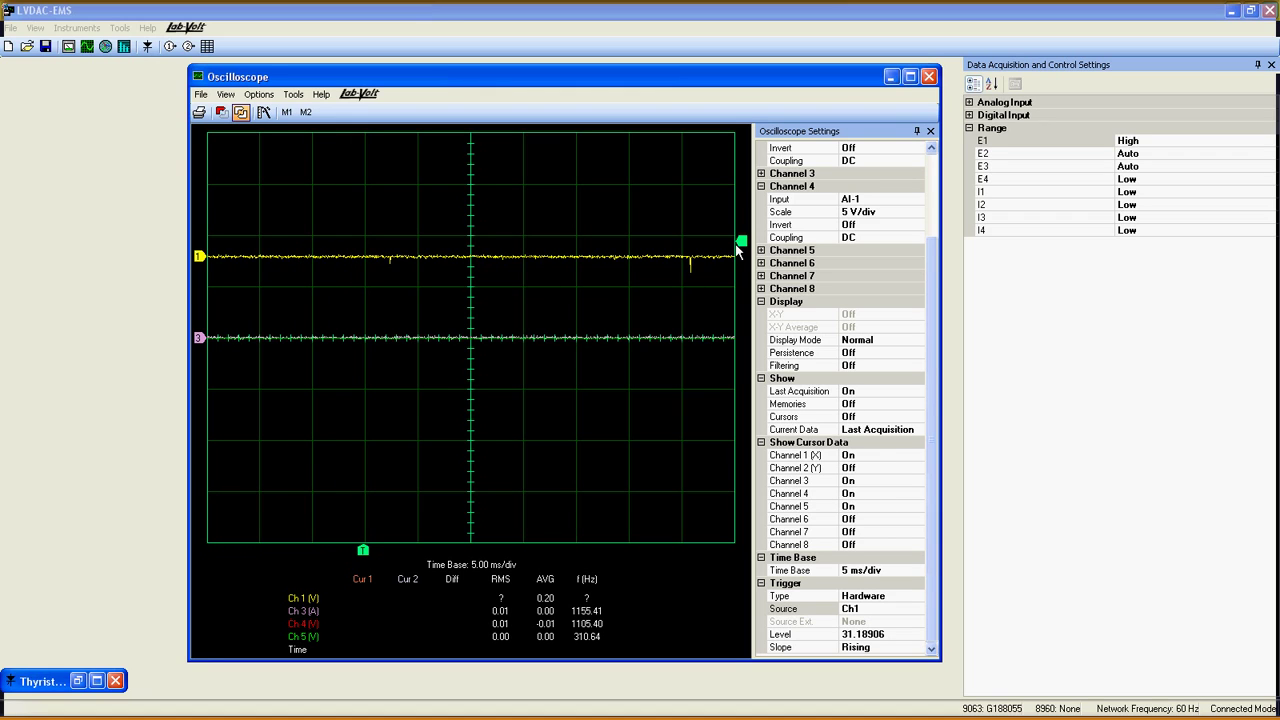
{"action": "left_click_drag", "start_coordinate": [740, 245], "coordinate": [743, 245]}
Take a single triggered acquisition and nudge the trigger point slightly left
{"action": "left_click", "coordinate": [223, 114]}
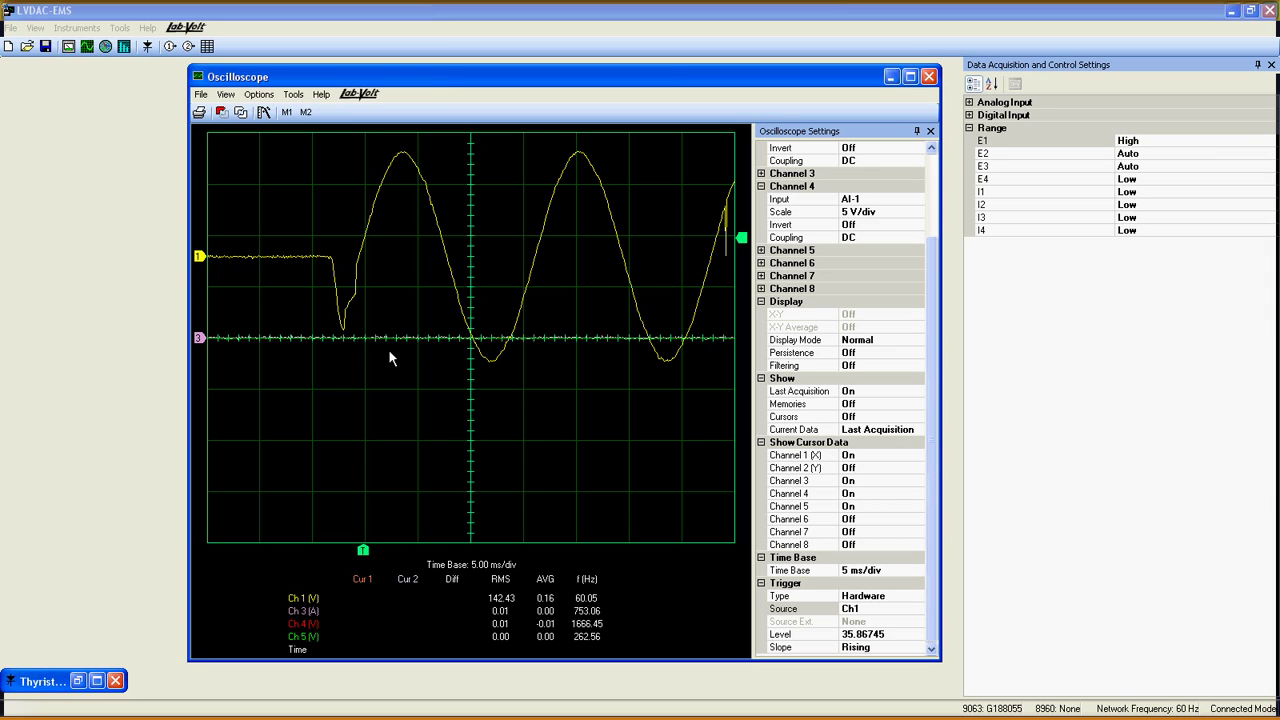
{"action": "left_click_drag", "start_coordinate": [364, 552], "coordinate": [347, 552]}
{"action": "left_click", "coordinate": [934, 565]}
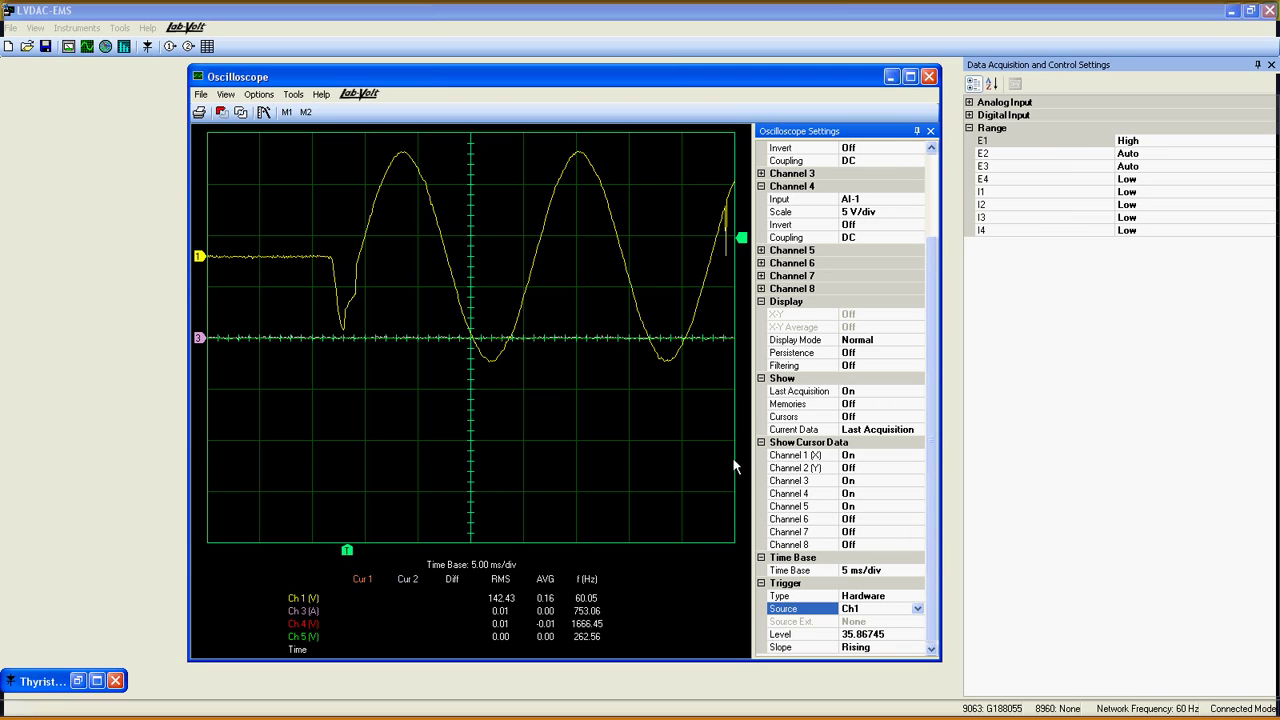
Switch the trigger type back to Software
{"action": "left_click", "coordinate": [910, 596]}
{"action": "left_click", "coordinate": [916, 596]}
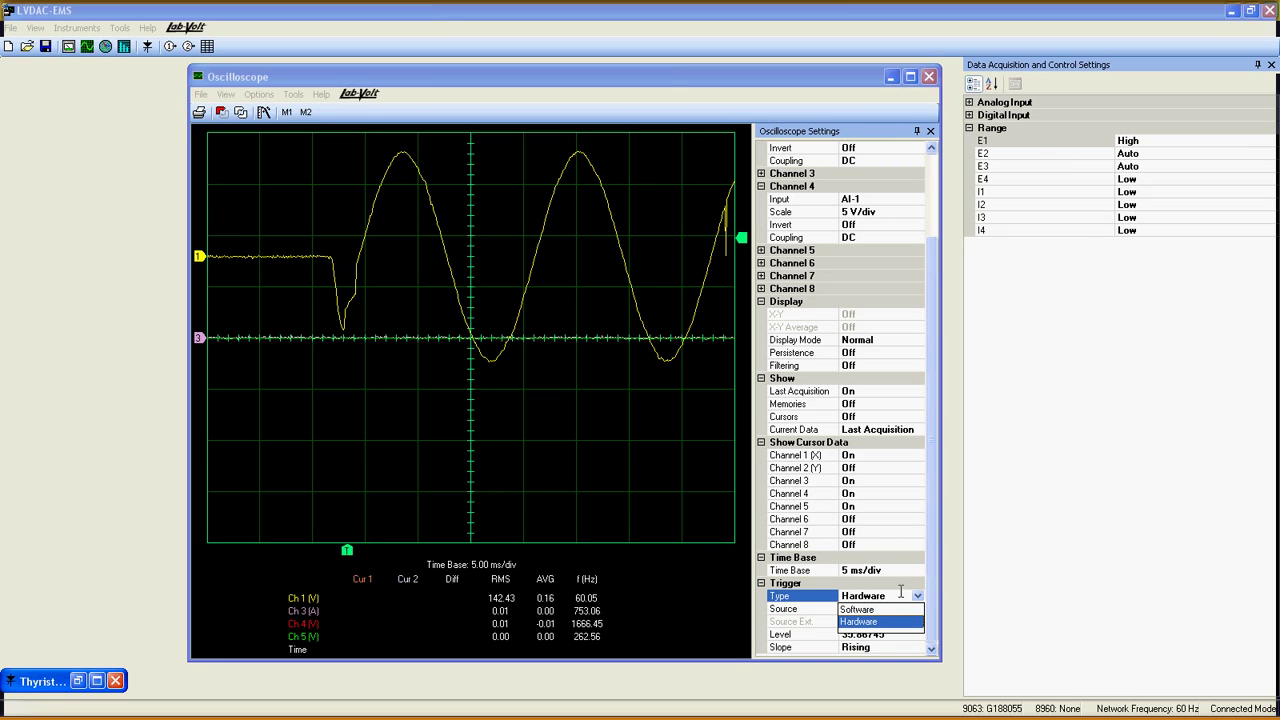
{"action": "left_click", "coordinate": [858, 609]}
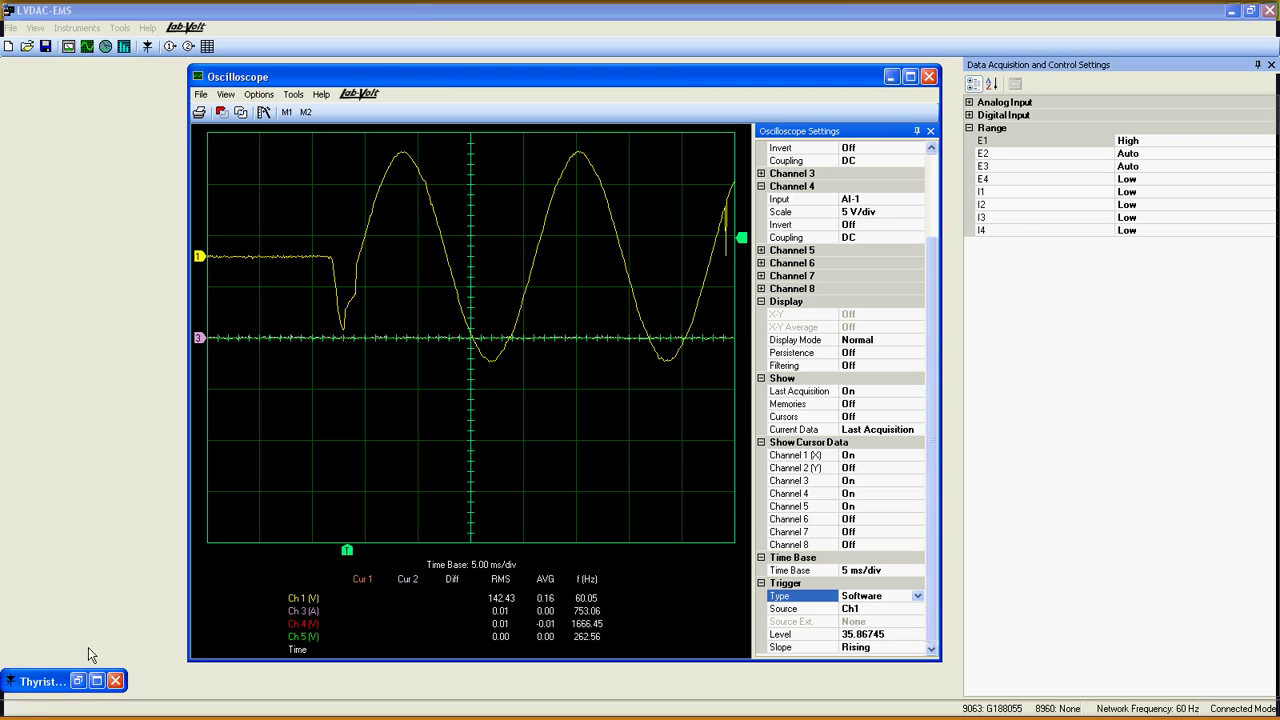
Restore the Thyristor Control window and move the oscilloscope left in front of it
{"action": "left_click", "coordinate": [78, 681]}
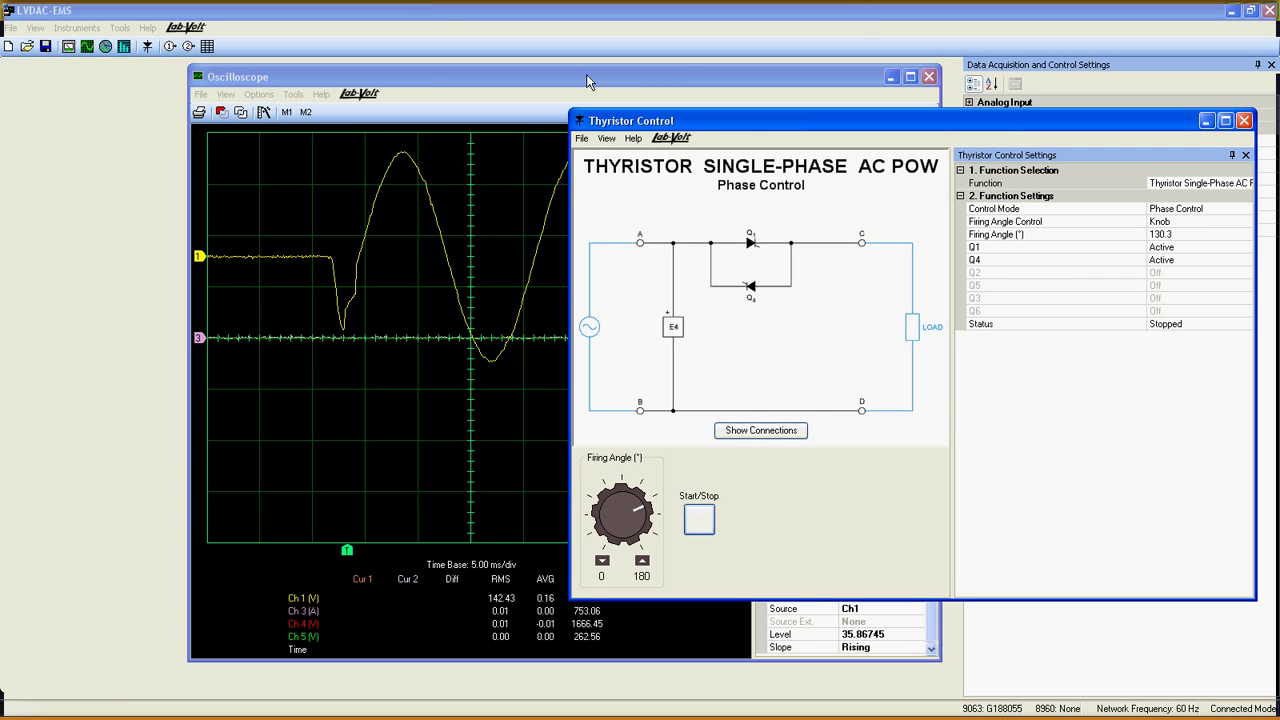
{"action": "left_click_drag", "start_coordinate": [588, 80], "coordinate": [440, 83]}
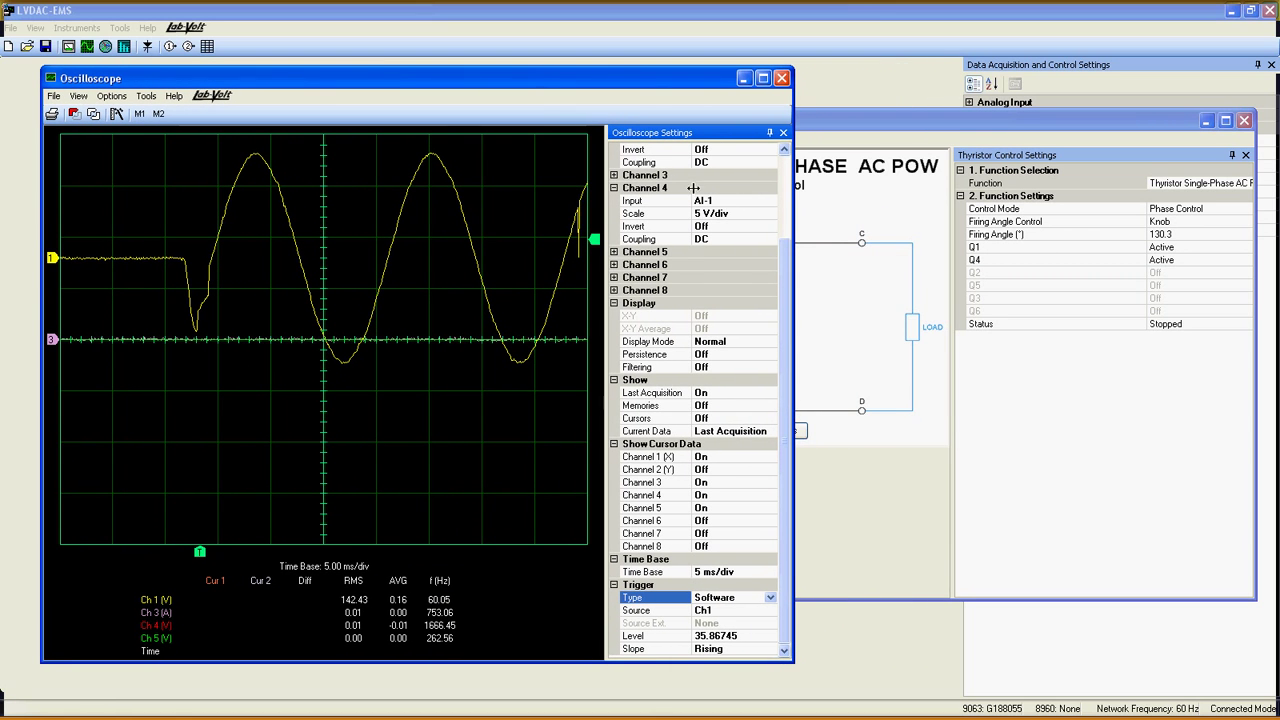
{"action": "scroll", "coordinate": [760, 200], "scroll_direction": "up", "scroll_amount": 3}
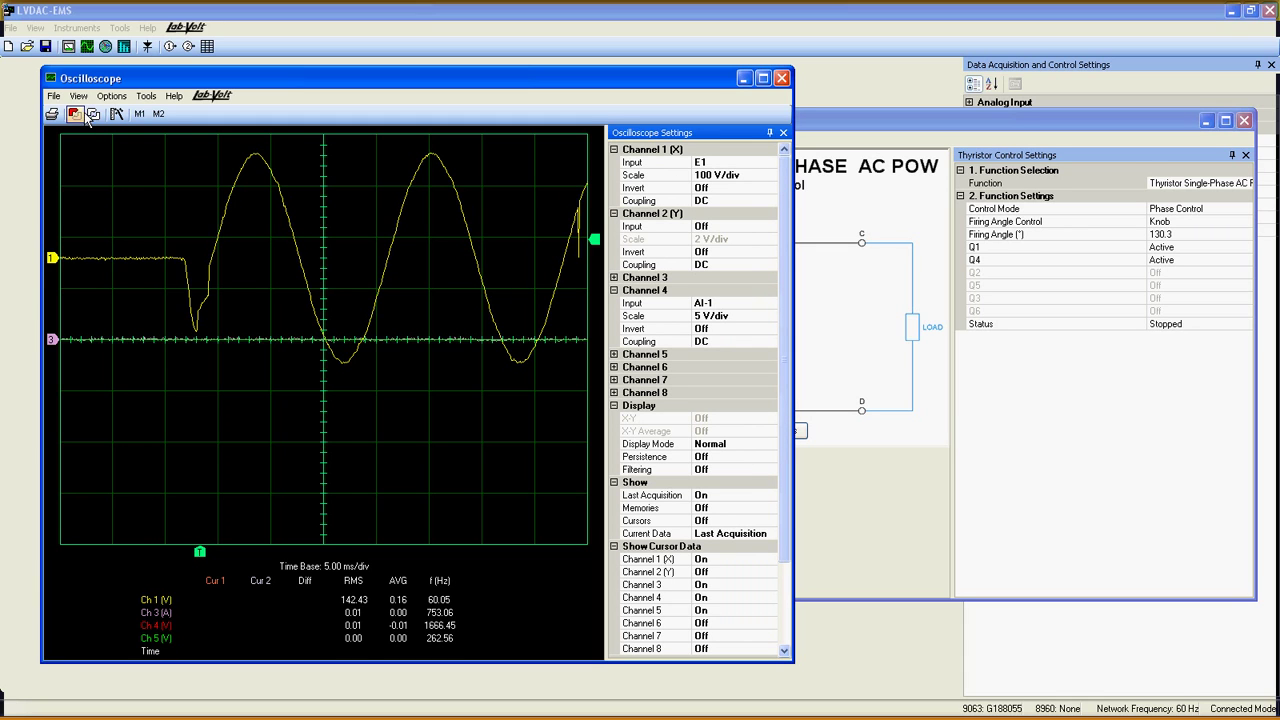
Resume continuous acquisition and set Channel 2 to input E2 at 100 V/div
{"action": "left_click", "coordinate": [93, 114]}
{"action": "left_click", "coordinate": [771, 229]}
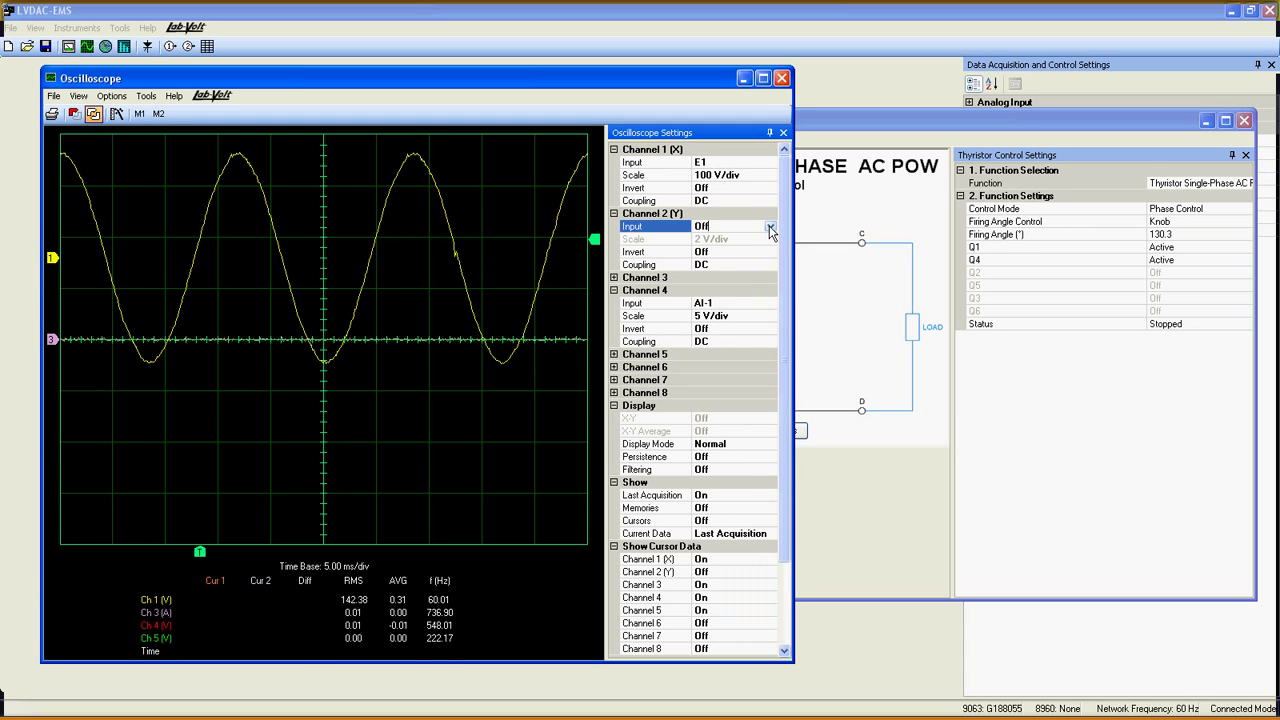
{"action": "left_click", "coordinate": [771, 229]}
{"action": "left_click", "coordinate": [755, 264]}
{"action": "left_click", "coordinate": [763, 238]}
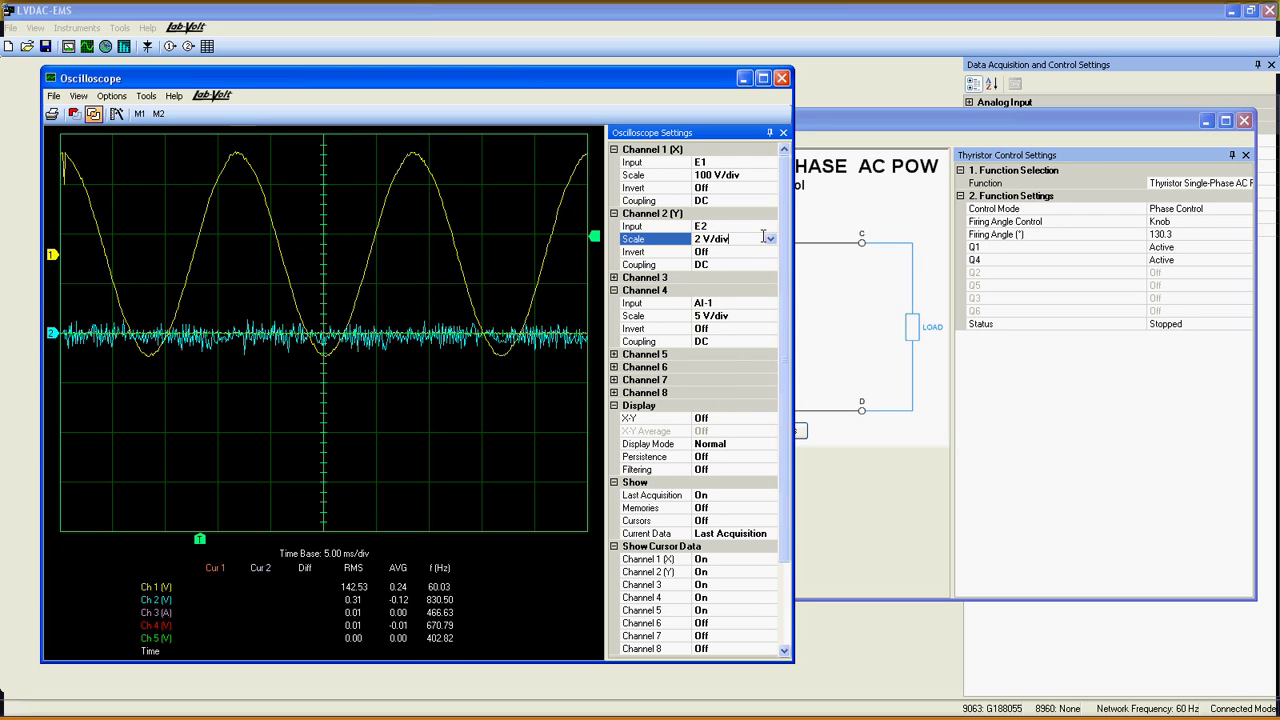
{"action": "left_click", "coordinate": [770, 238]}
{"action": "left_click", "coordinate": [715, 318]}
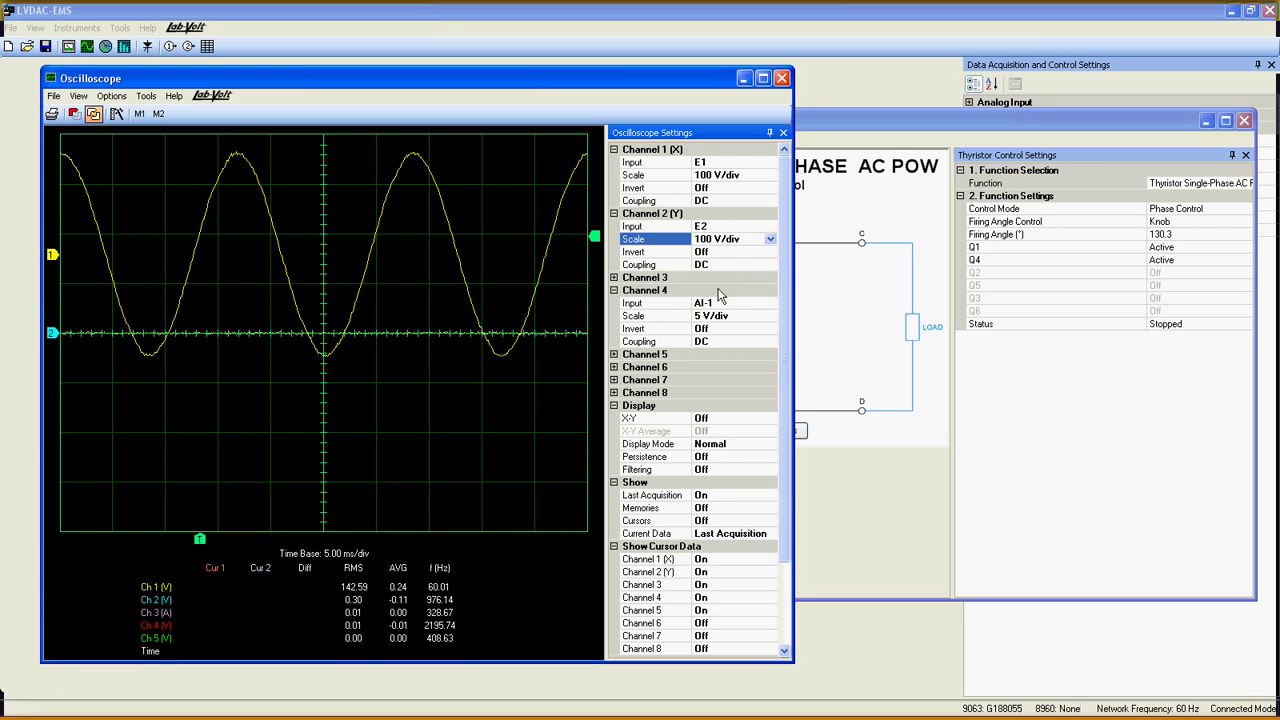
Expand Channel 3 and keep its scale at 0.5 A/div
{"action": "left_click", "coordinate": [614, 277]}
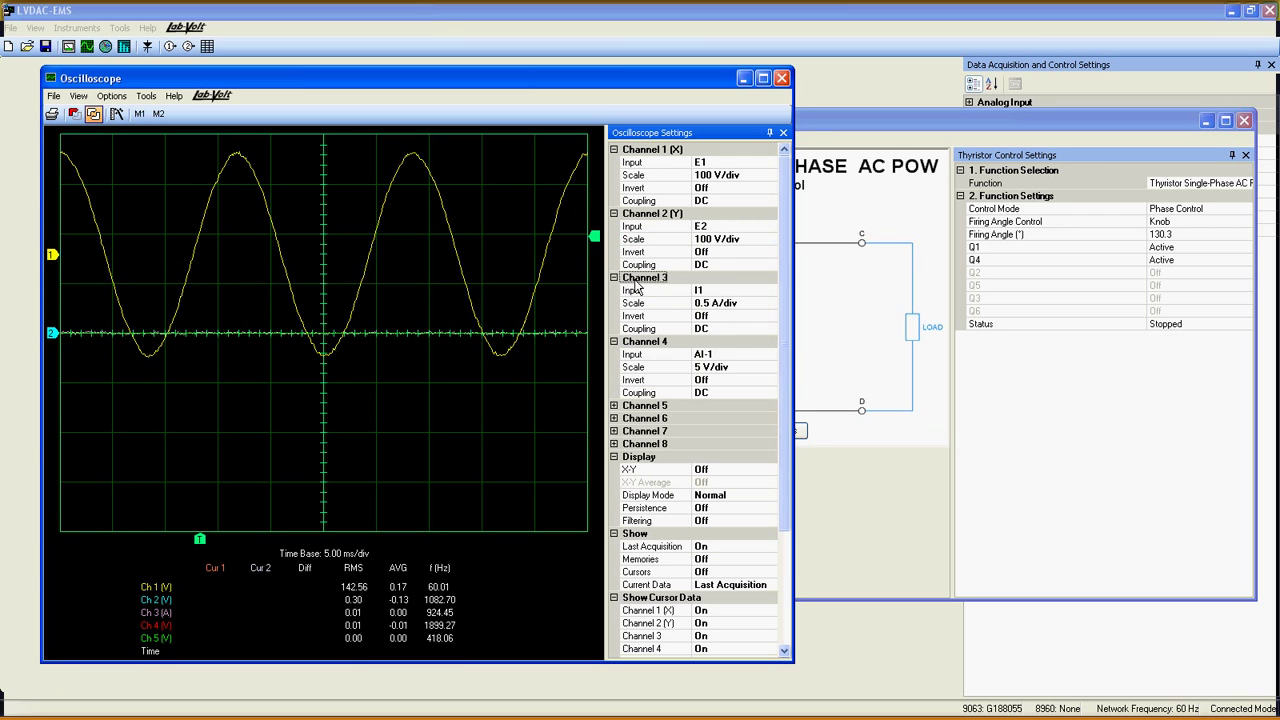
{"action": "left_click", "coordinate": [756, 303]}
{"action": "left_click", "coordinate": [770, 303]}
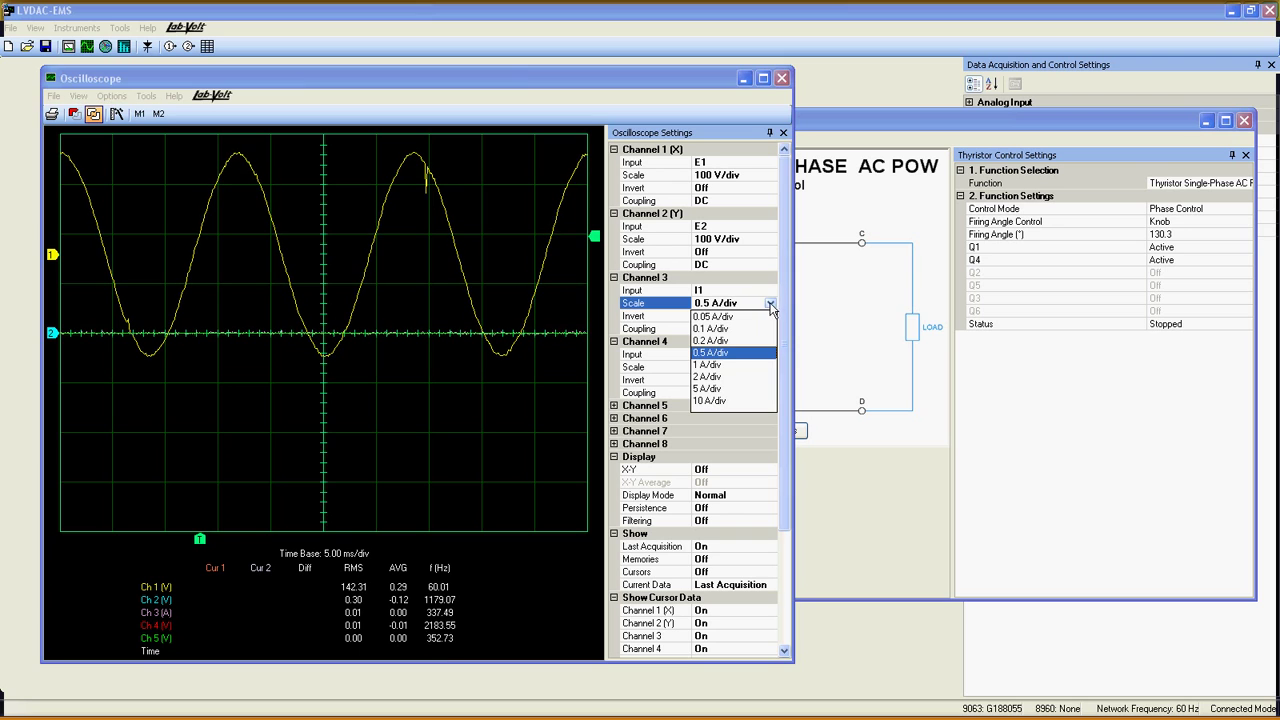
{"action": "left_click", "coordinate": [692, 353]}
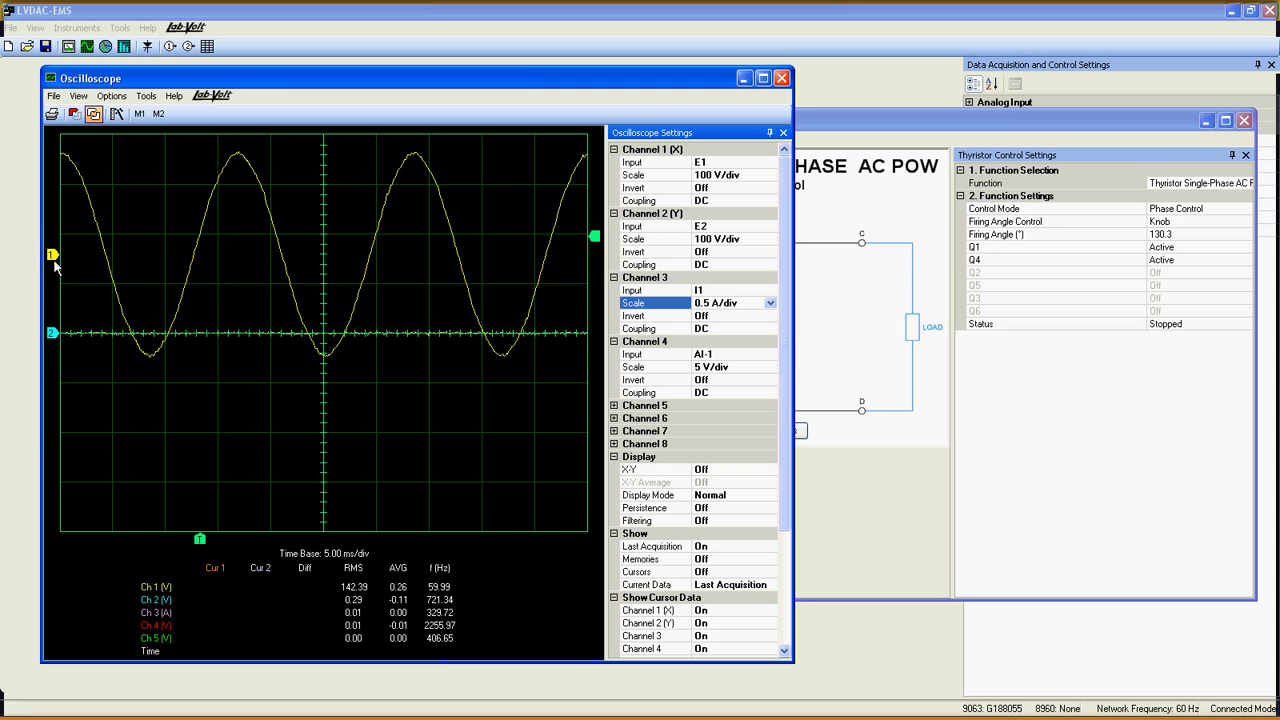
Spread the five channel traces apart, moving Channels 3, 4 and 5 progressively lower
{"action": "left_click_drag", "start_coordinate": [55, 262], "coordinate": [55, 254]}
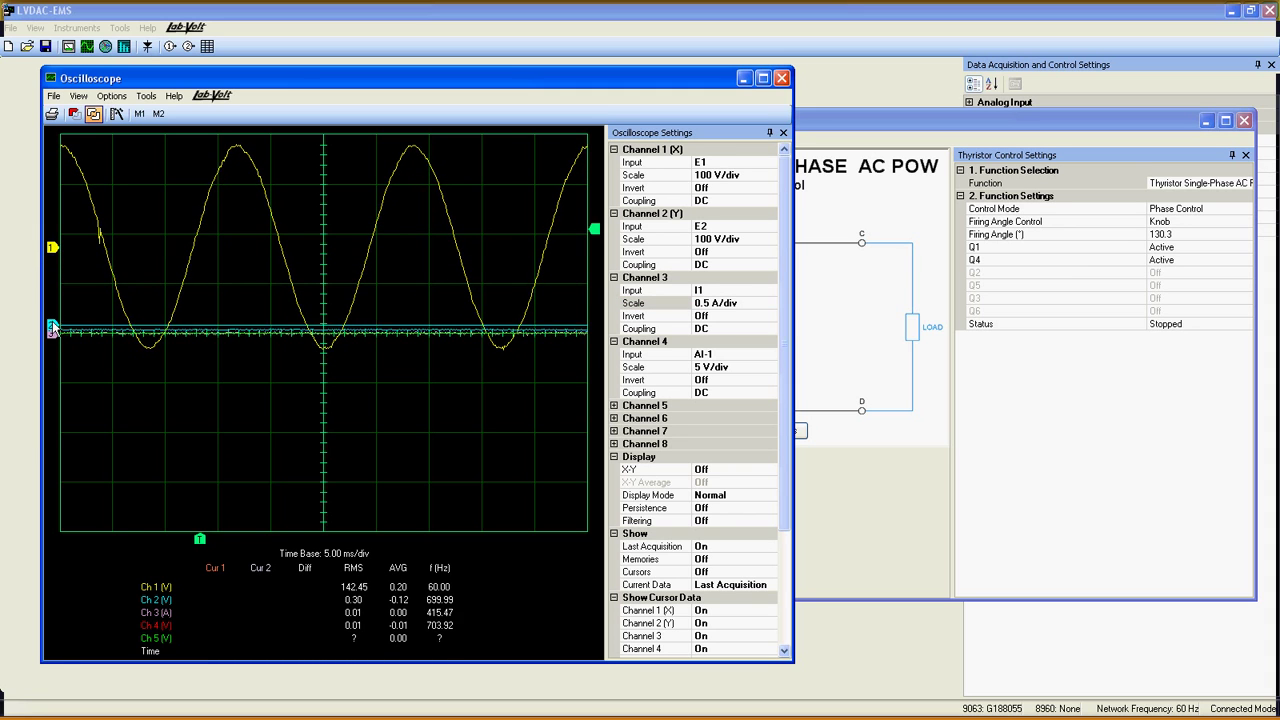
{"action": "left_click_drag", "start_coordinate": [52, 330], "coordinate": [53, 386]}
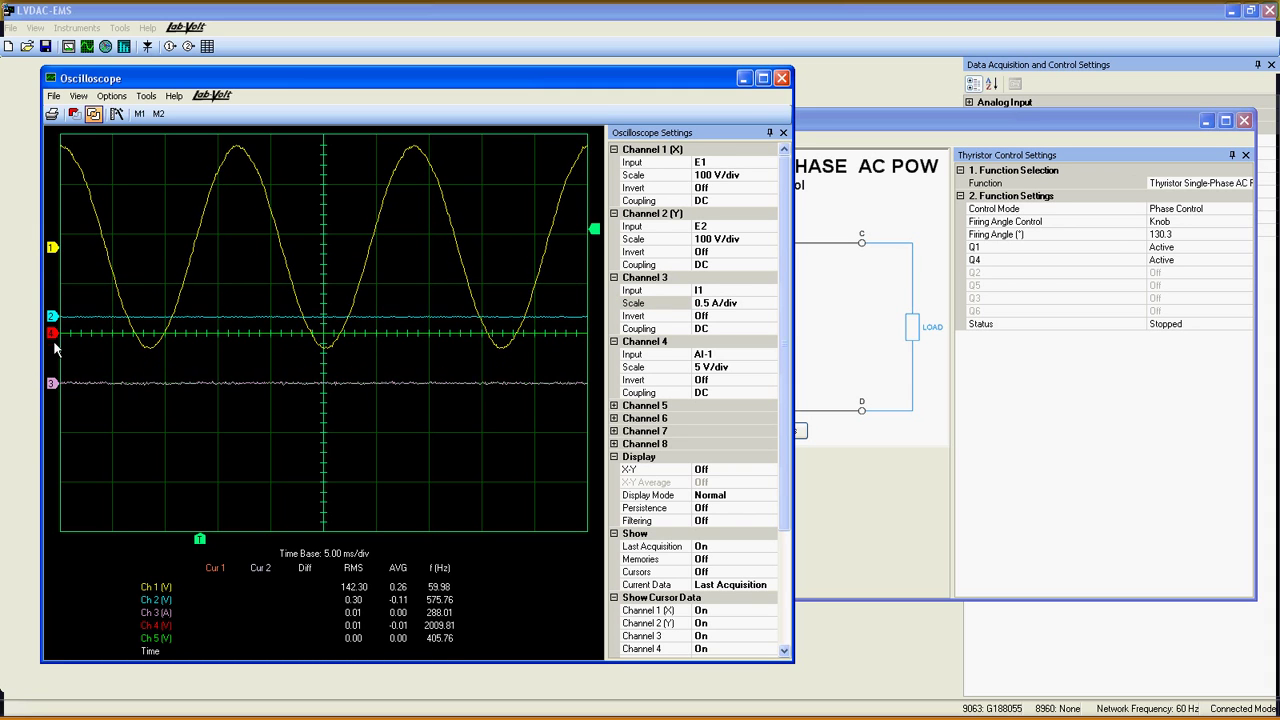
{"action": "left_click_drag", "start_coordinate": [53, 342], "coordinate": [53, 435]}
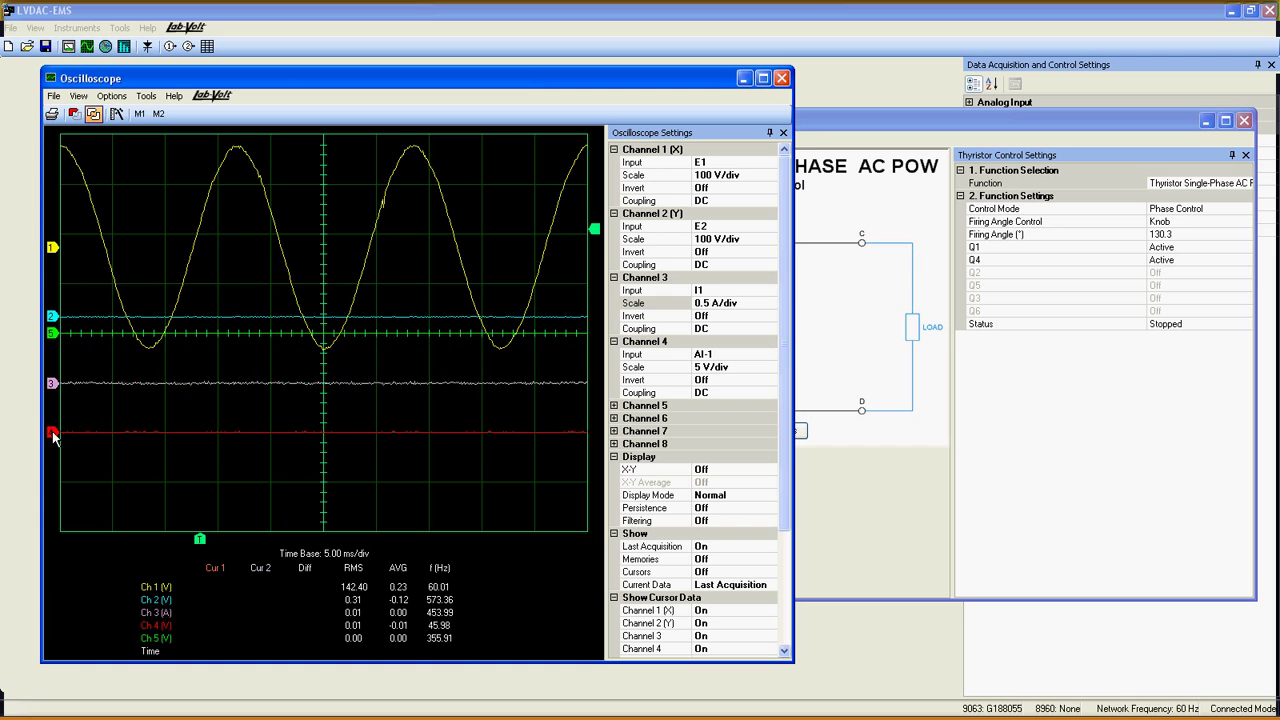
{"action": "left_click_drag", "start_coordinate": [53, 335], "coordinate": [57, 487]}
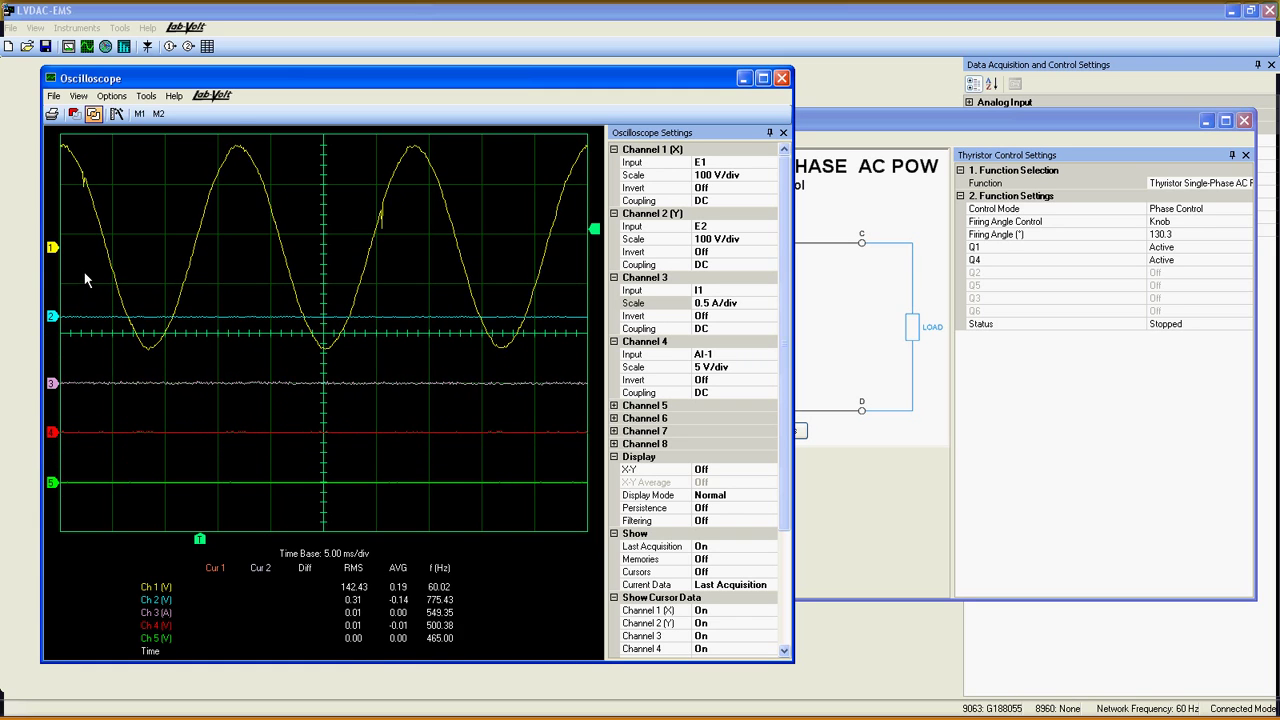
{"action": "left_click_drag", "start_coordinate": [55, 249], "coordinate": [55, 243]}
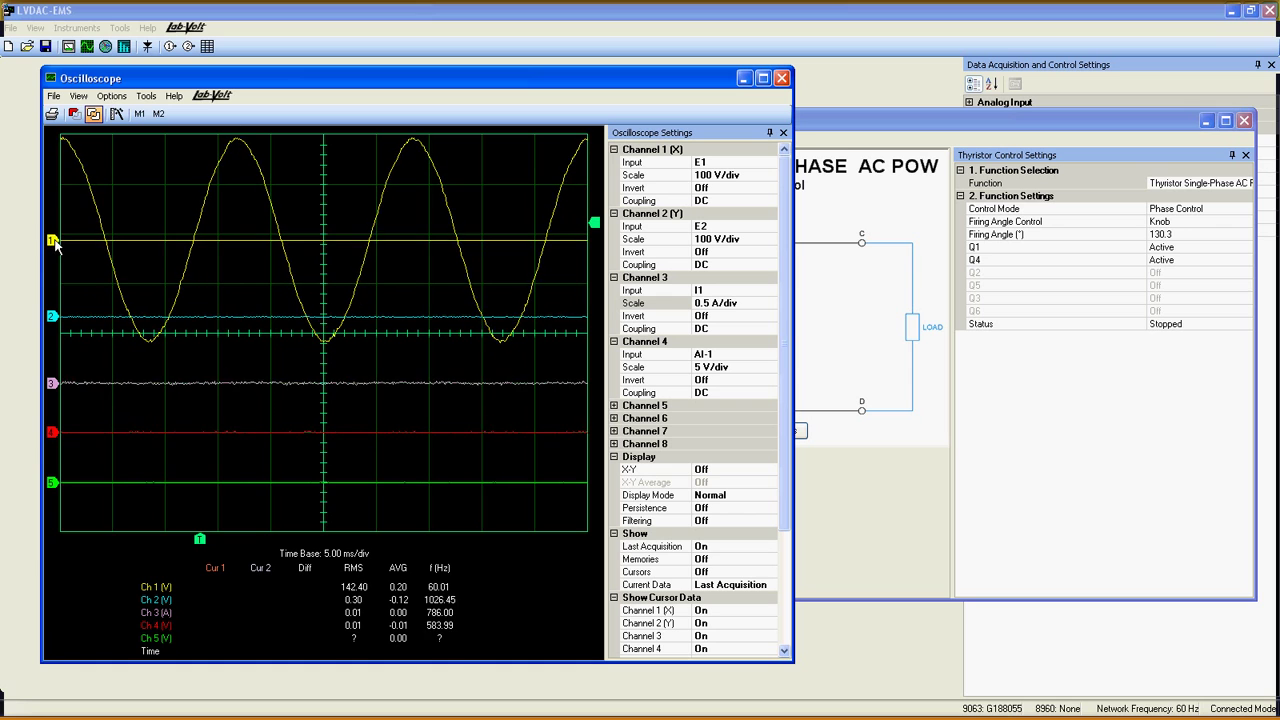
{"action": "left_click_drag", "start_coordinate": [54, 318], "coordinate": [55, 314]}
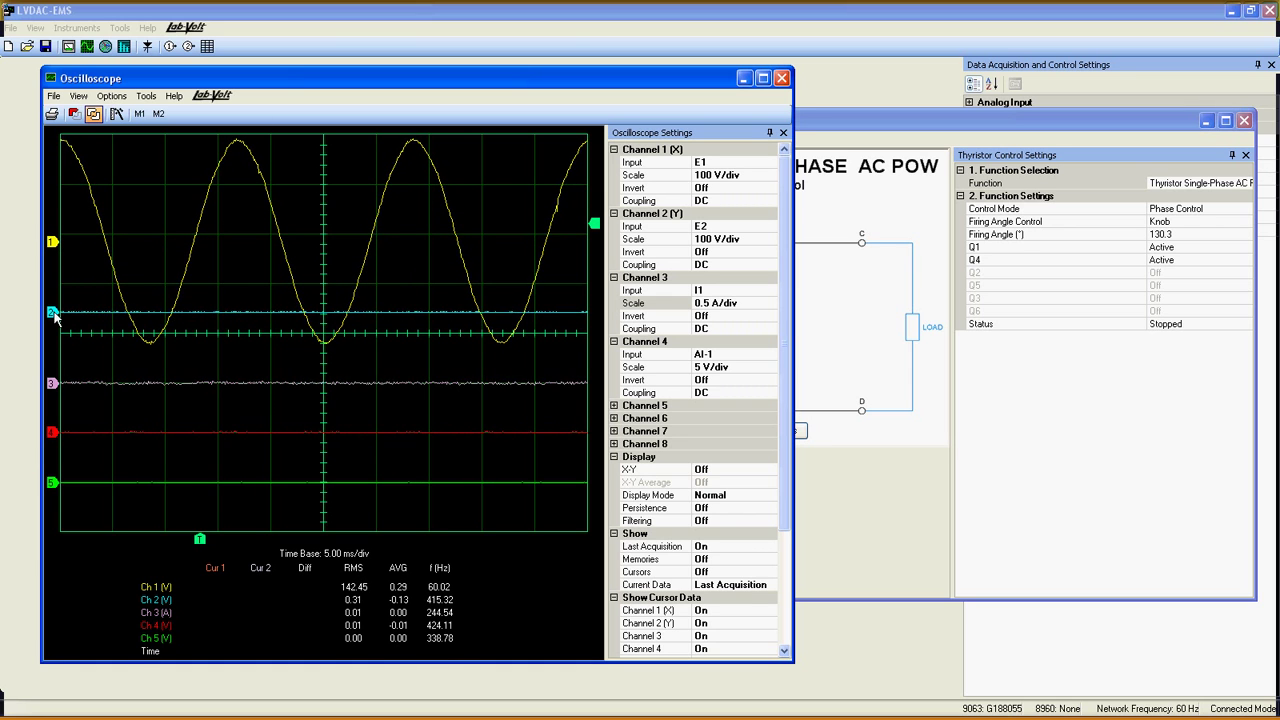
Set Channel 1 to 200 V/div and raise the Channel 1 and 2 traces
{"action": "left_click", "coordinate": [757, 176]}
{"action": "left_click", "coordinate": [770, 175]}
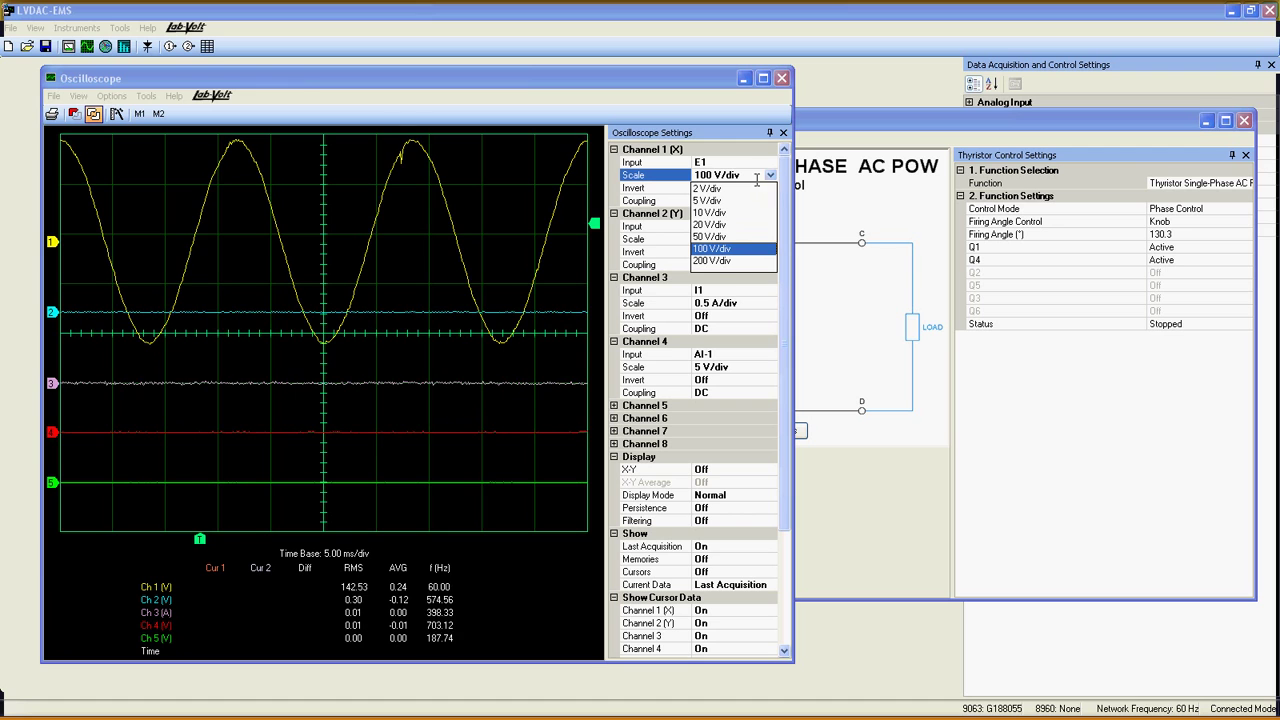
{"action": "left_click", "coordinate": [712, 261]}
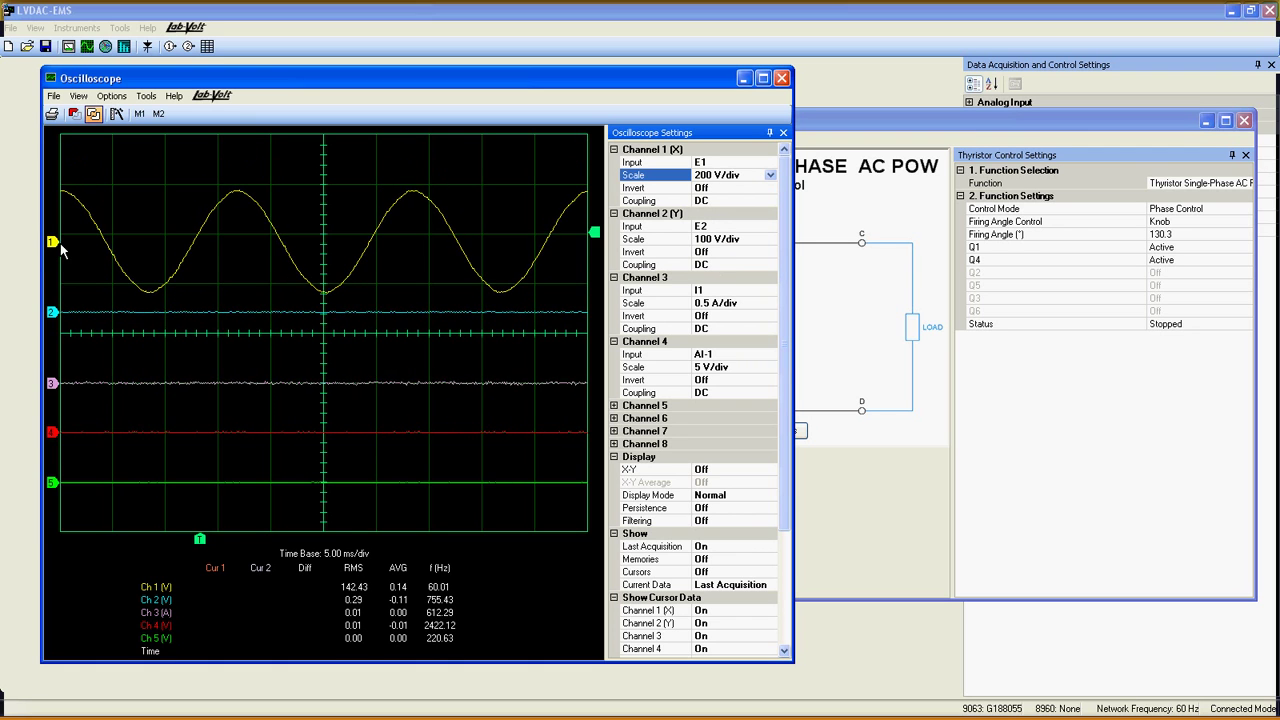
{"action": "mouse_move", "coordinate": [52, 241]}
{"action": "left_mouse_down"}
{"action": "mouse_move", "coordinate": [52, 180]}
{"action": "mouse_move", "coordinate": [52, 213]}
{"action": "left_mouse_up"}
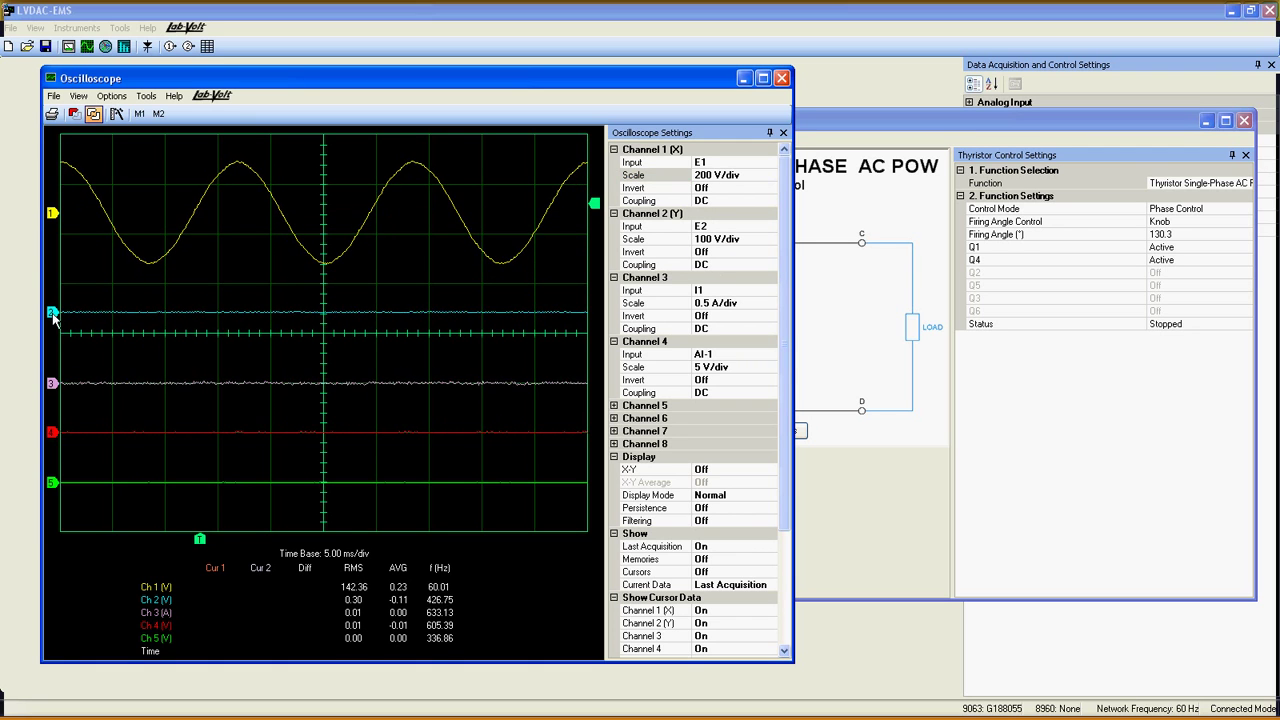
{"action": "left_click_drag", "start_coordinate": [53, 313], "coordinate": [53, 303]}
Start the thyristor phase control and sweep the firing angle through 87.9° and 22.3°, ending near 124.3°
{"action": "left_click", "coordinate": [865, 494]}
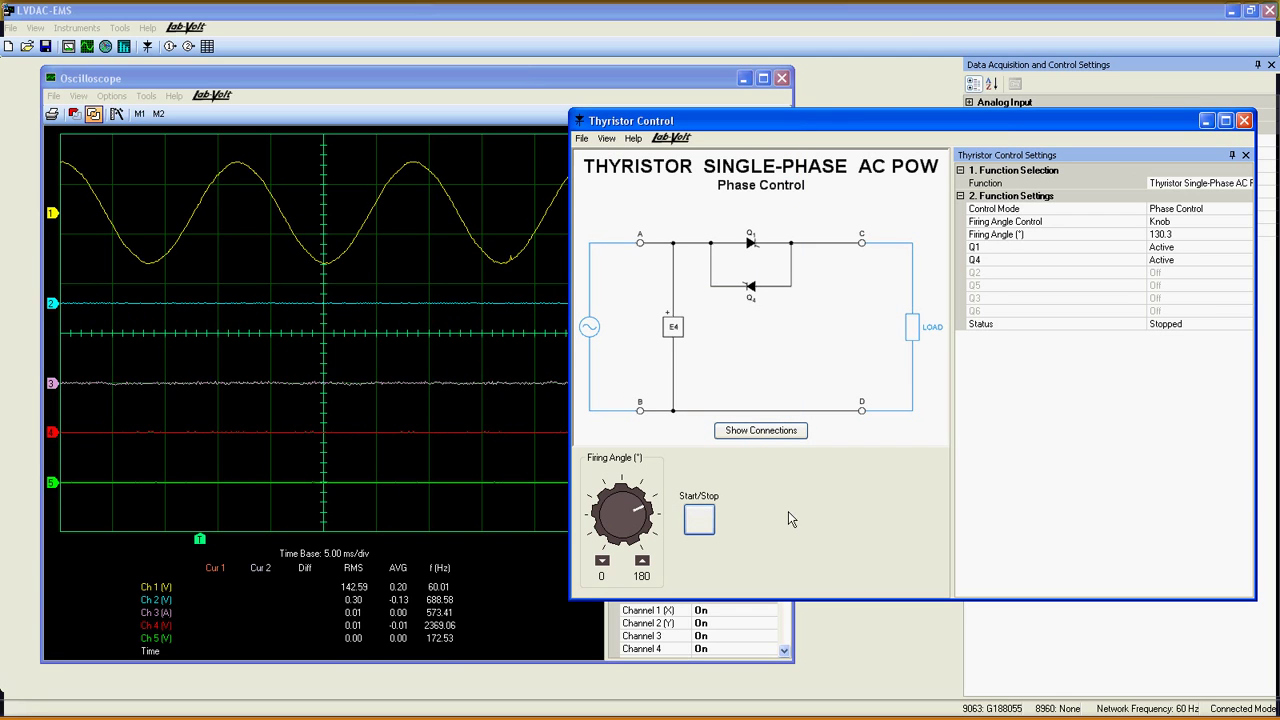
{"action": "left_click", "coordinate": [700, 520]}
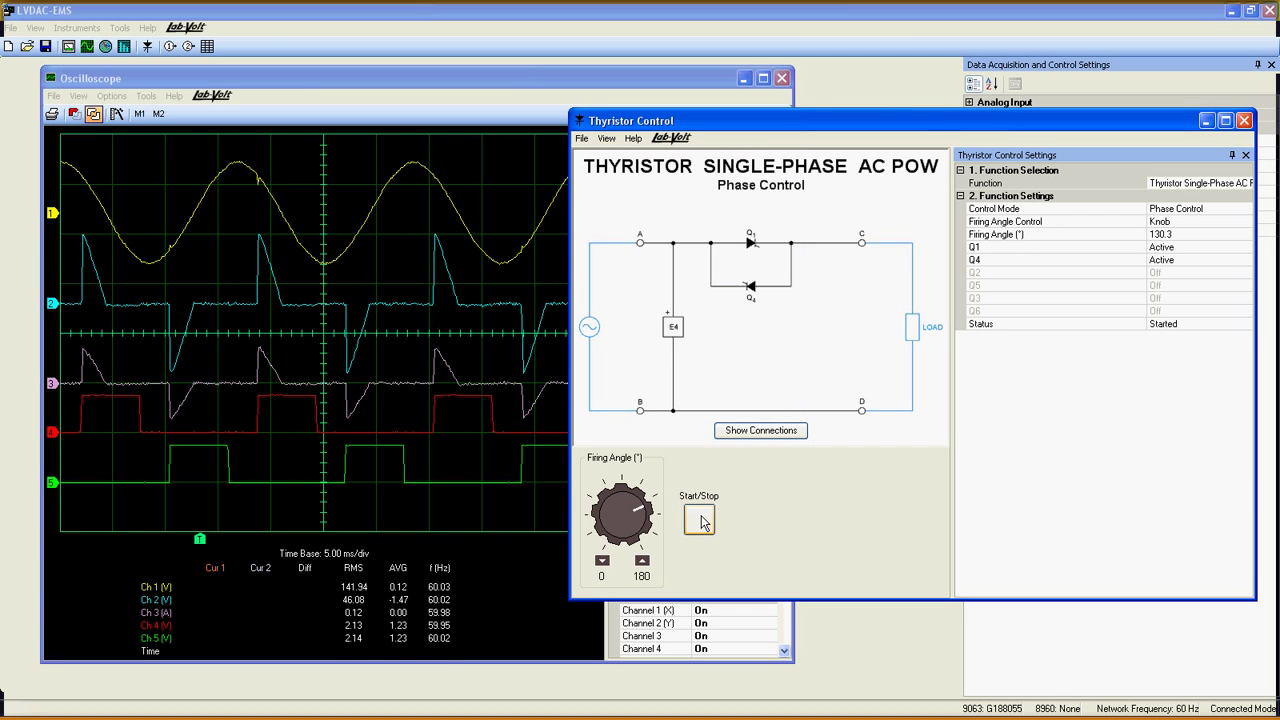
{"action": "left_click_drag", "start_coordinate": [642, 512], "coordinate": [605, 513]}
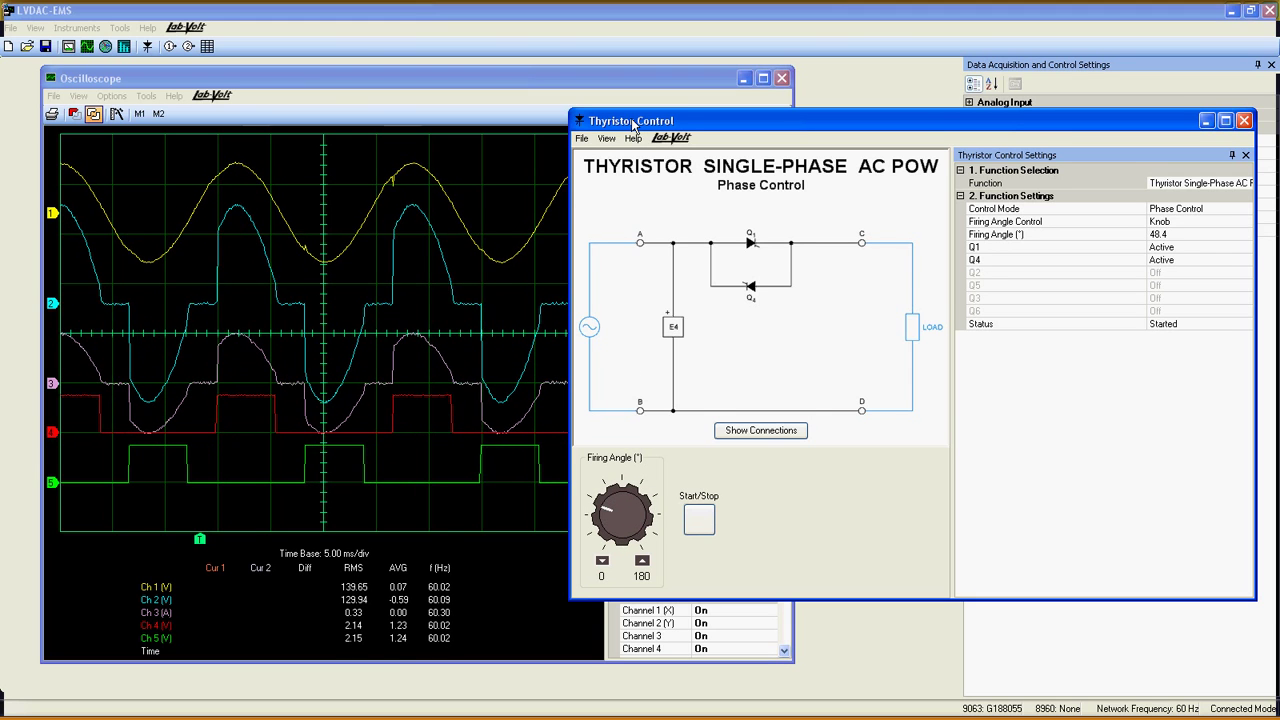
{"action": "left_click_drag", "start_coordinate": [635, 124], "coordinate": [695, 135]}
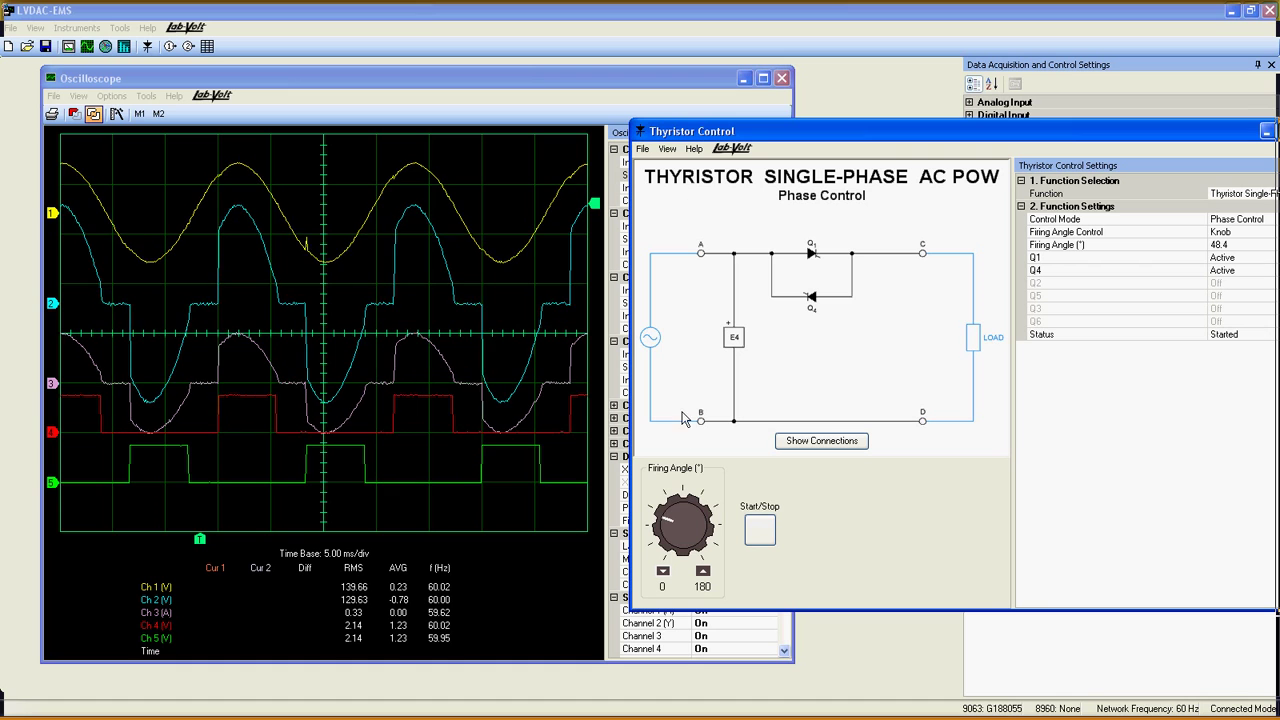
{"action": "left_click_drag", "start_coordinate": [667, 521], "coordinate": [699, 527]}
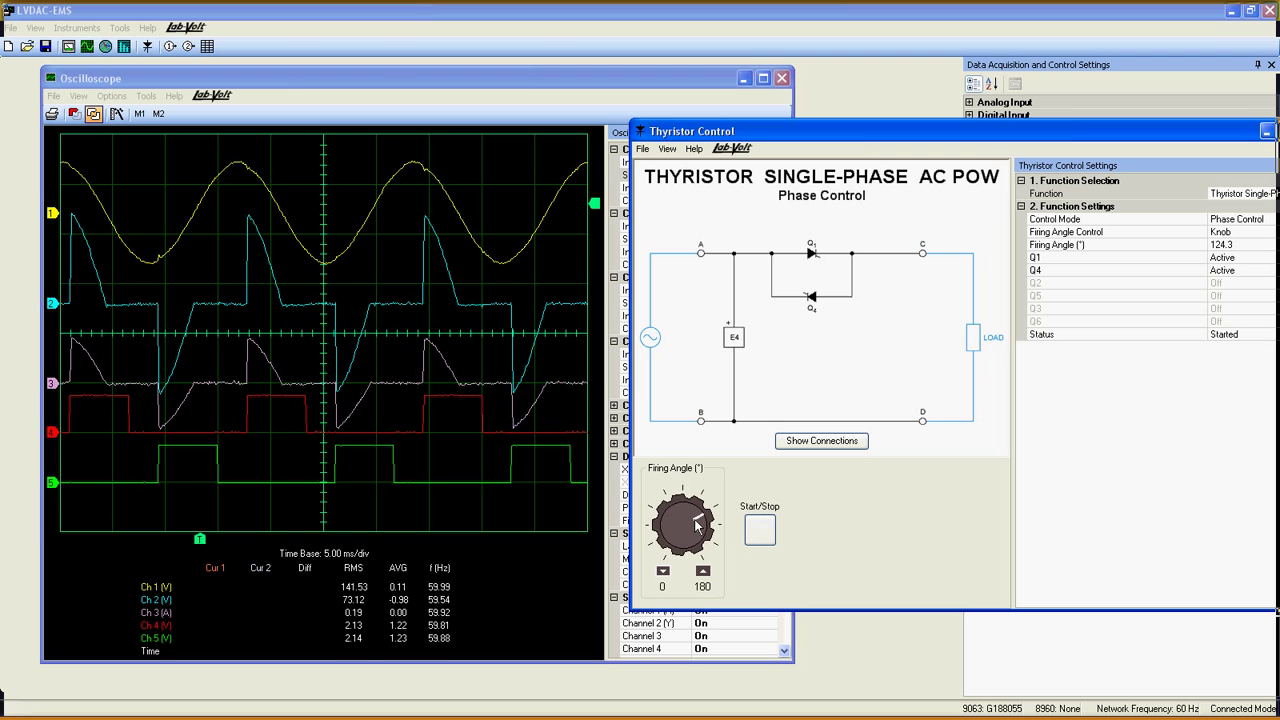